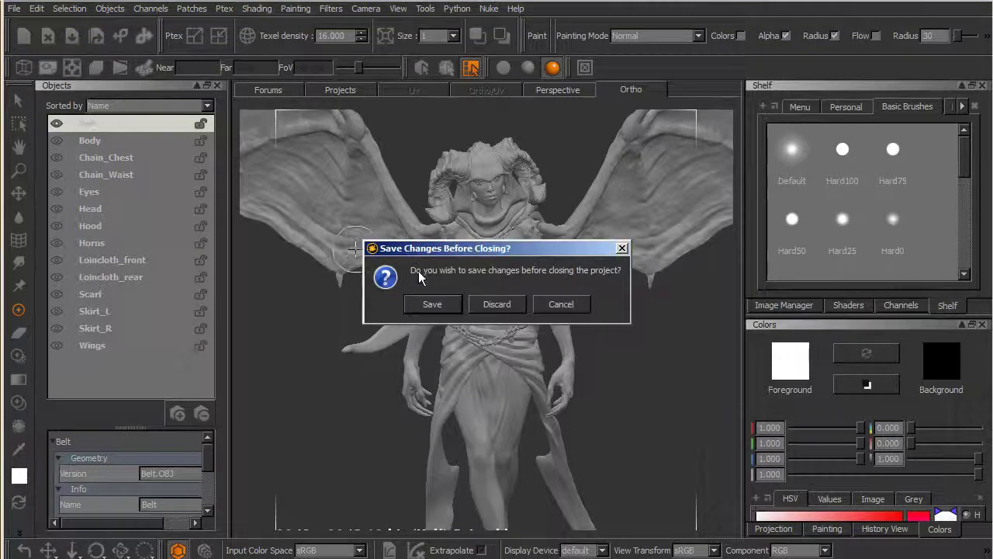
Step: Close the current project without saving its changes and start a new project
left_click(497, 304)
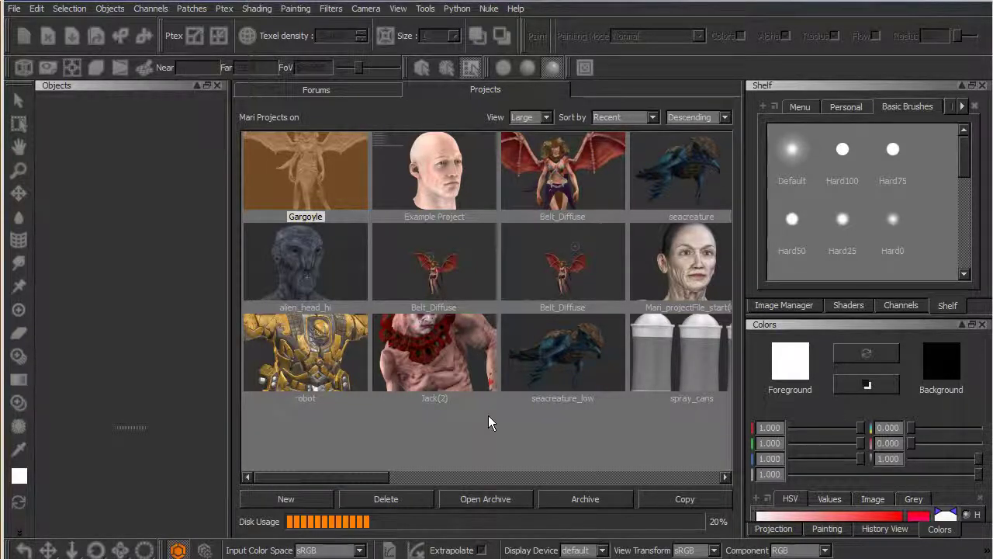
left_click(315, 497)
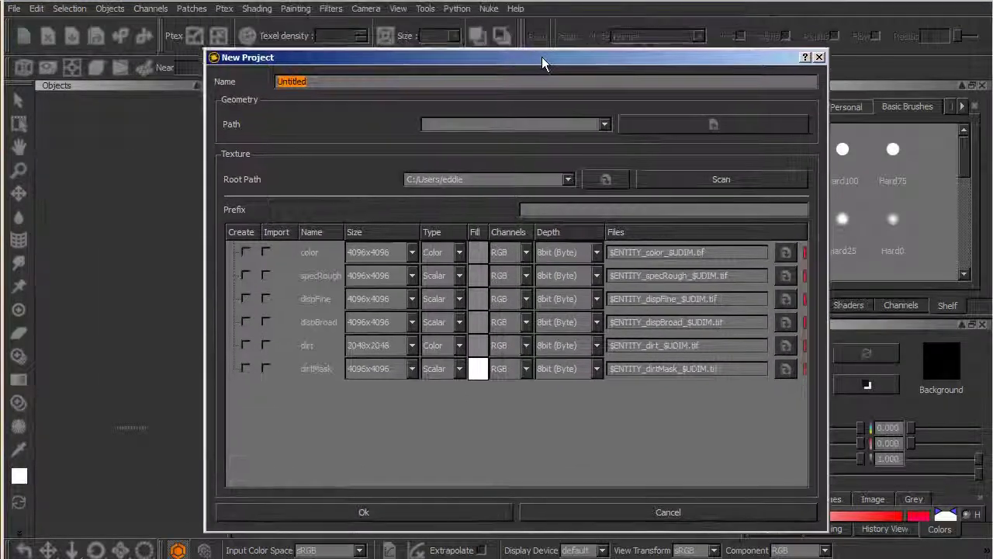
Step: Browse for the new project's mesh files in C:/MARI/project files/Referenced Files/textures
left_click(674, 125)
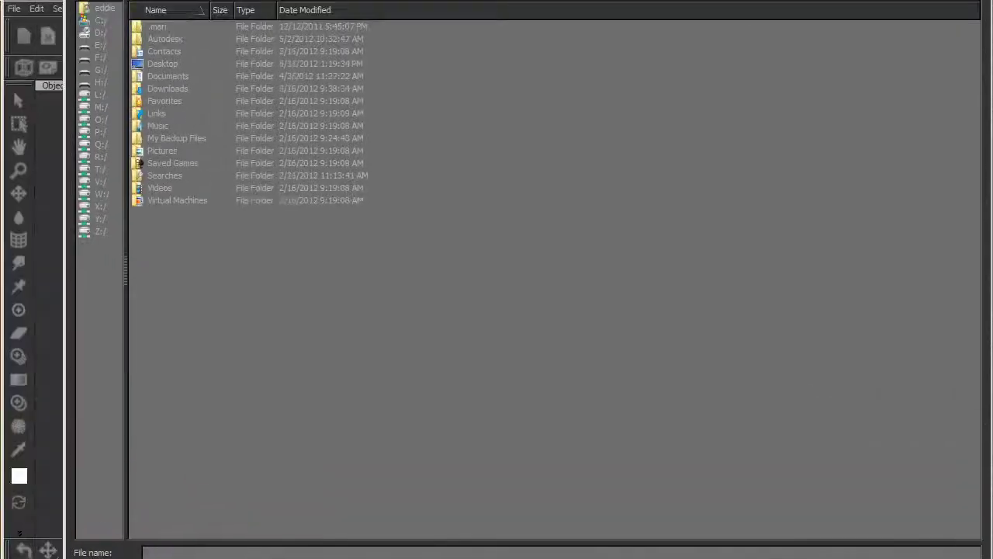
left_click_drag(547, 1, 547, 114)
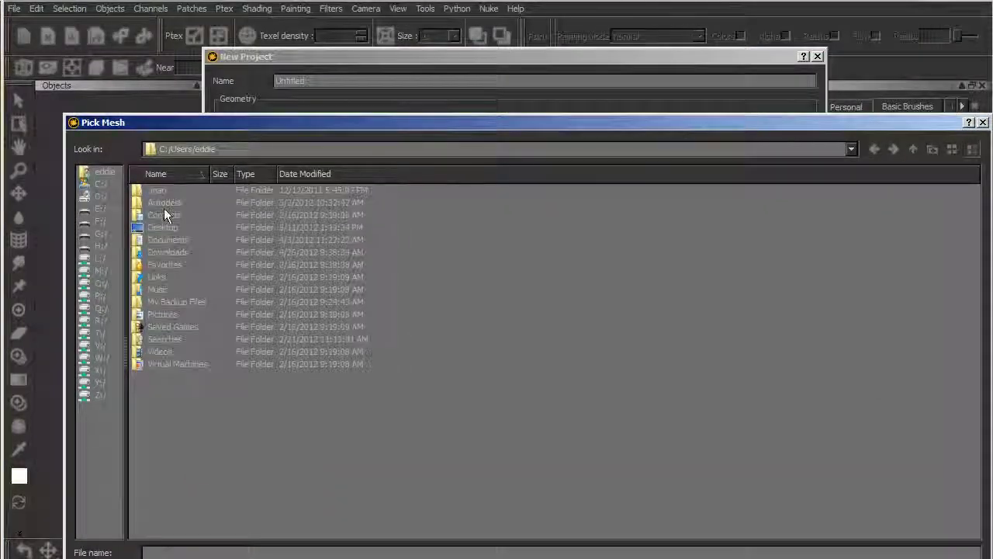
left_click(99, 184)
left_click(169, 265)
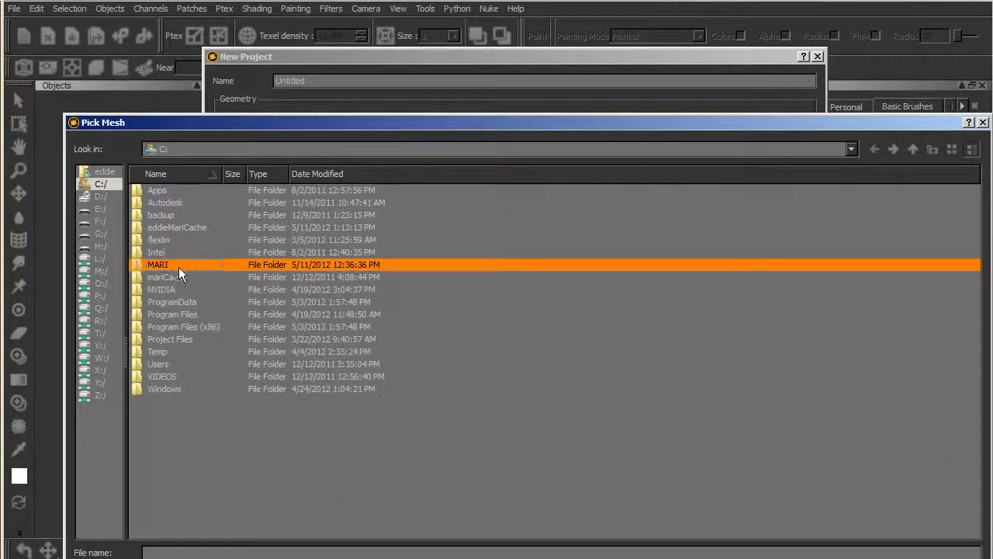
double_click(179, 267)
double_click(179, 192)
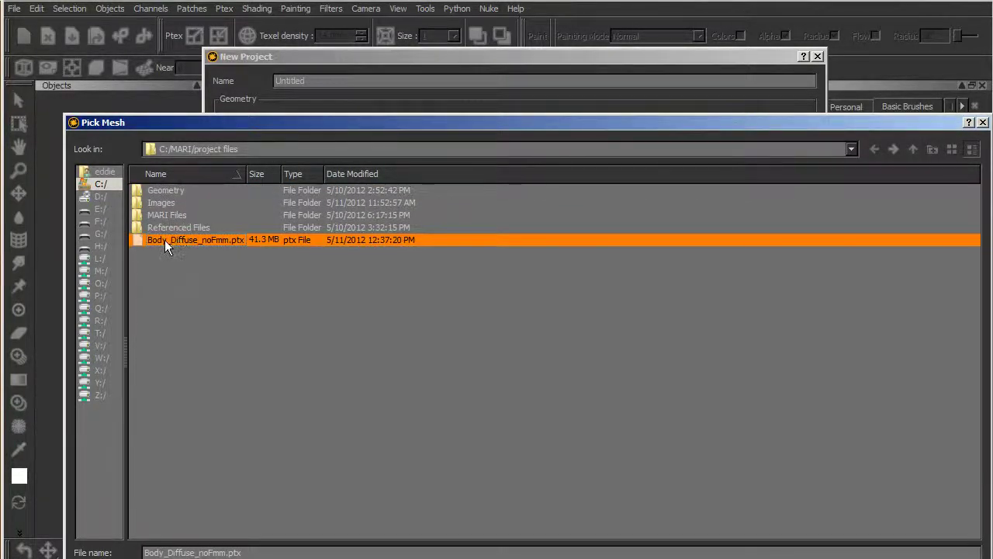
double_click(181, 228)
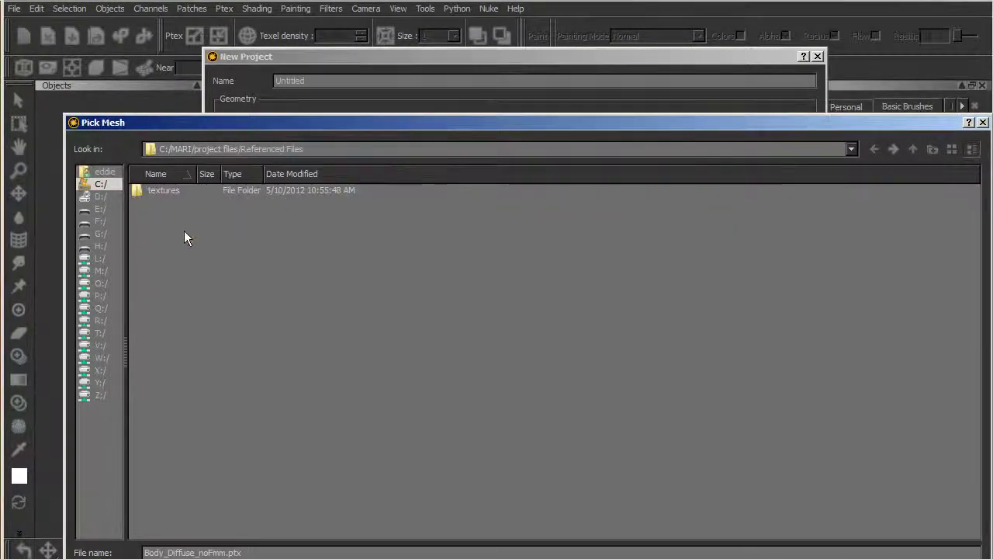
double_click(162, 191)
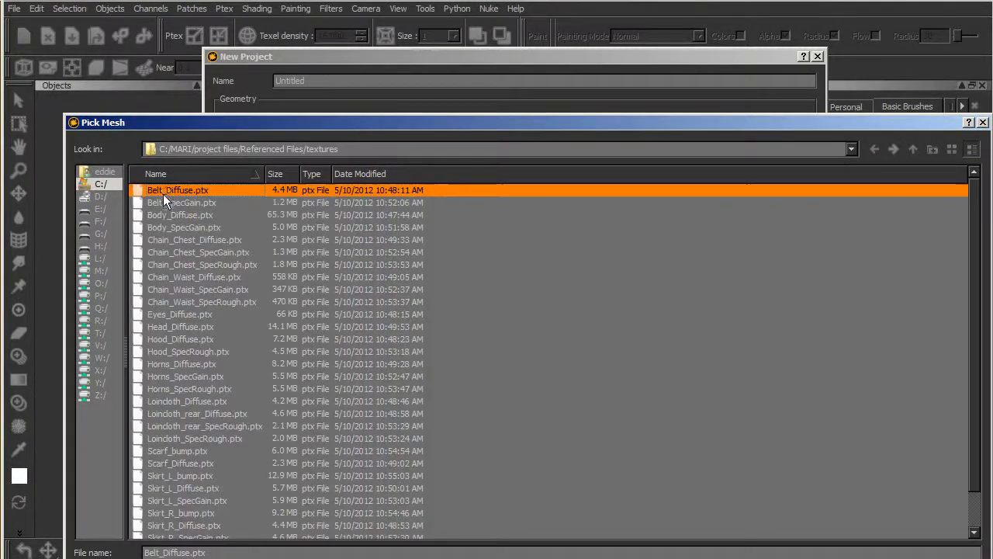
Step: Load all the Diffuse .ptx files together, from Belt_Diffuse.ptx to Wings_Diffuse.ptx, as the new project's geometry
left_click_drag(453, 122, 445, 72)
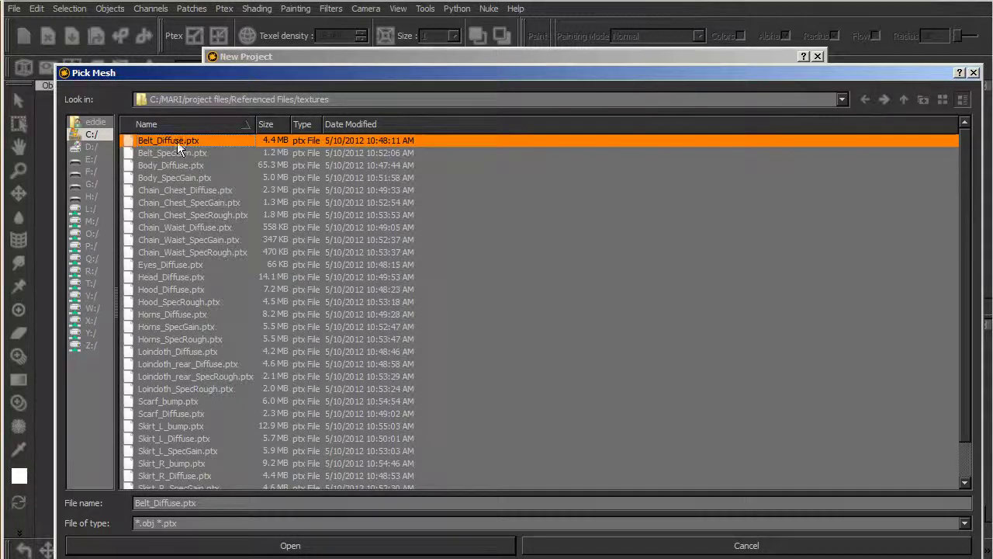
left_click(168, 165, "ctrl")
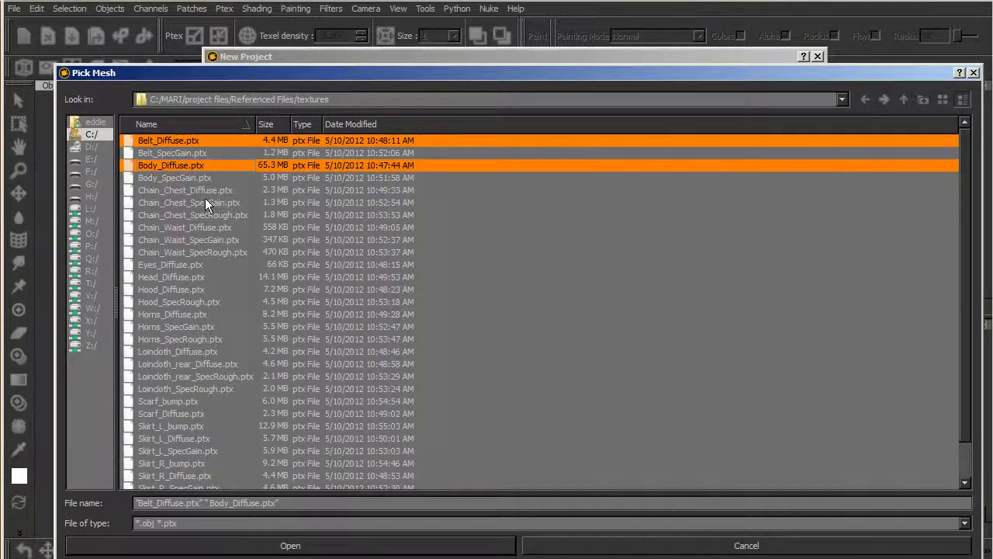
left_click(203, 192, "ctrl")
left_click(201, 228, "ctrl")
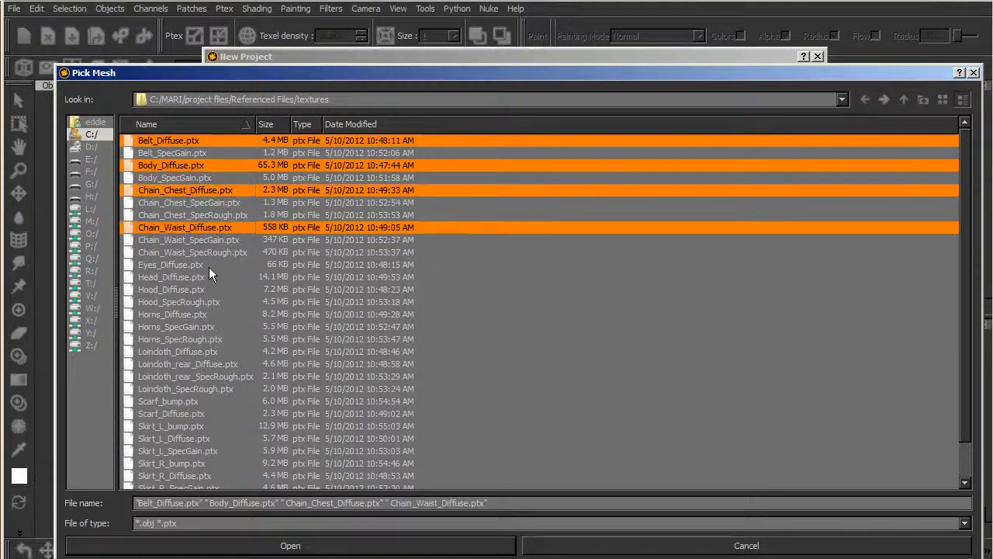
left_click(188, 264, "ctrl")
left_click(183, 277, "ctrl")
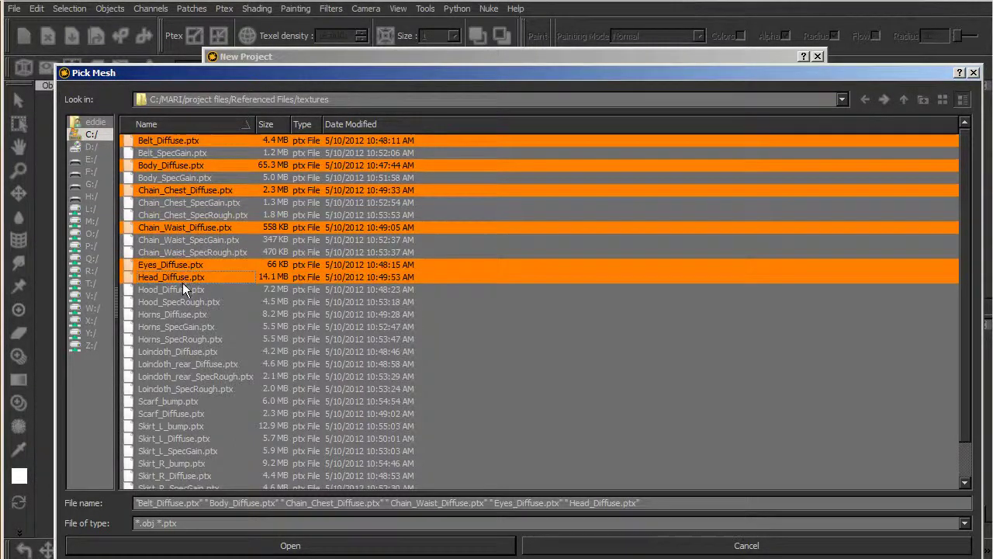
left_click(181, 289, "ctrl")
left_click(178, 314, "ctrl")
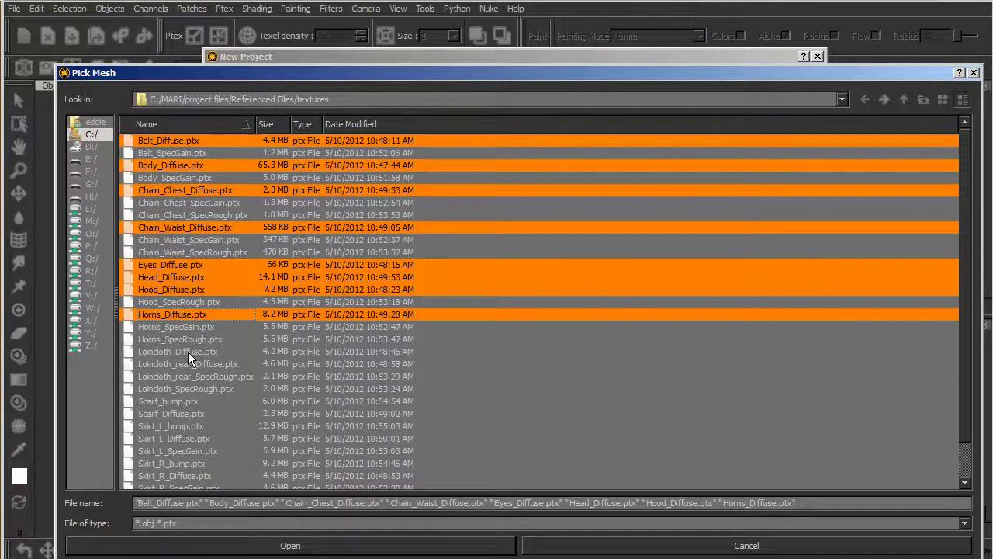
left_click(188, 352, "ctrl")
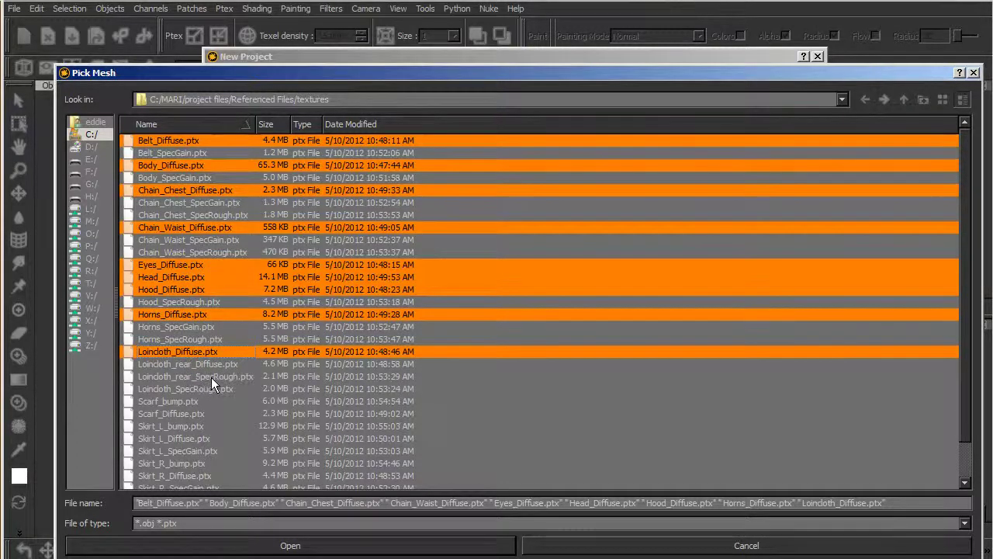
left_click(211, 368, "ctrl")
left_click(191, 414, "ctrl")
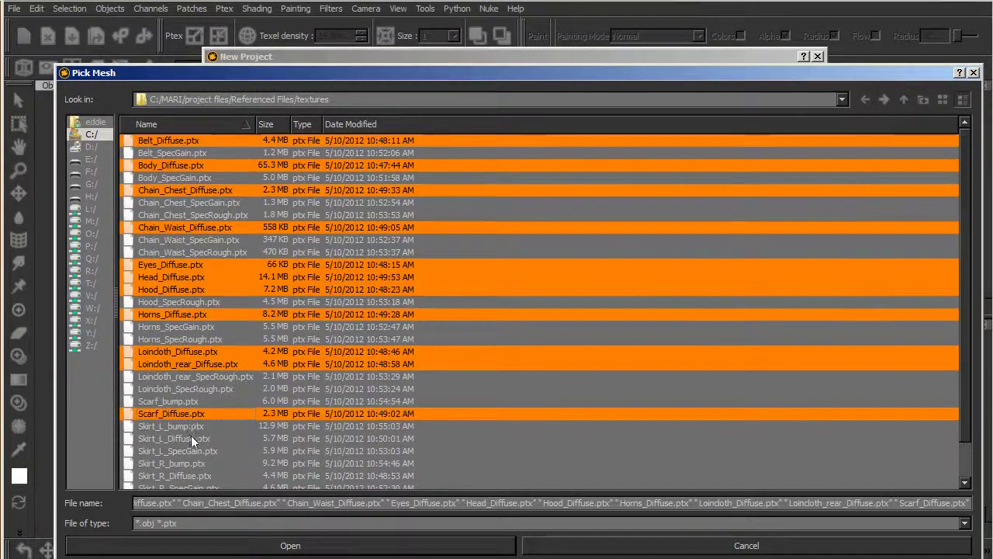
left_click(191, 439, "ctrl")
left_click(230, 476, "ctrl")
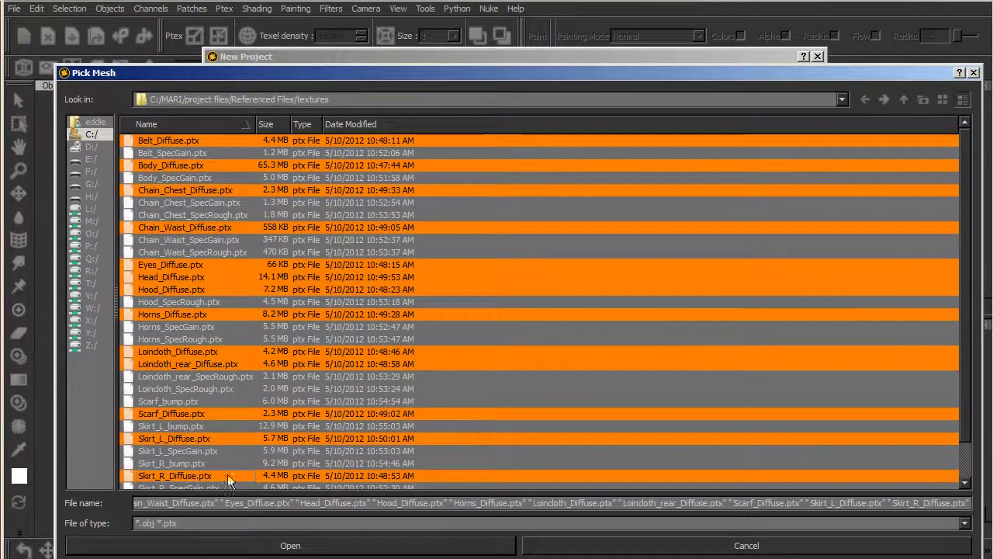
scroll(745, 349, "down", 1)
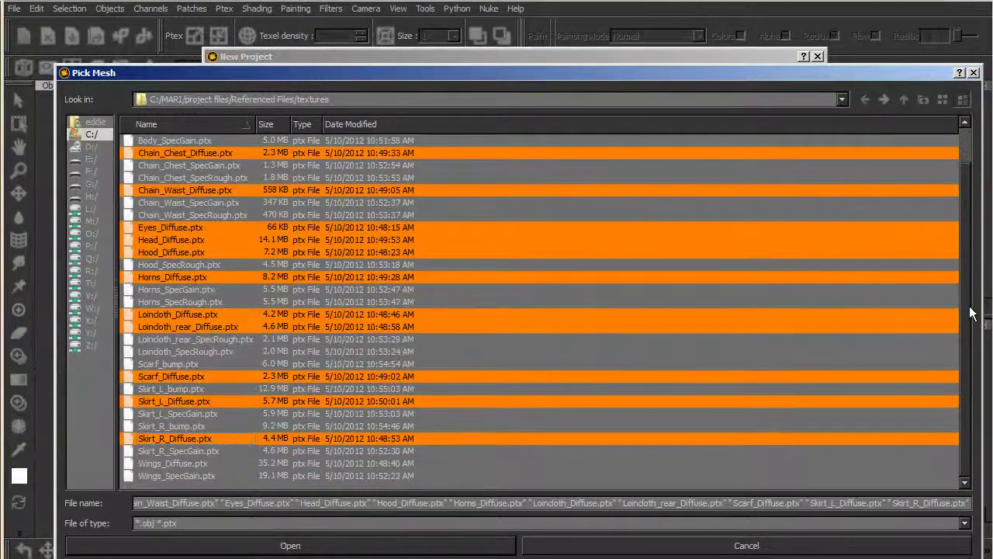
left_click(191, 462, "ctrl")
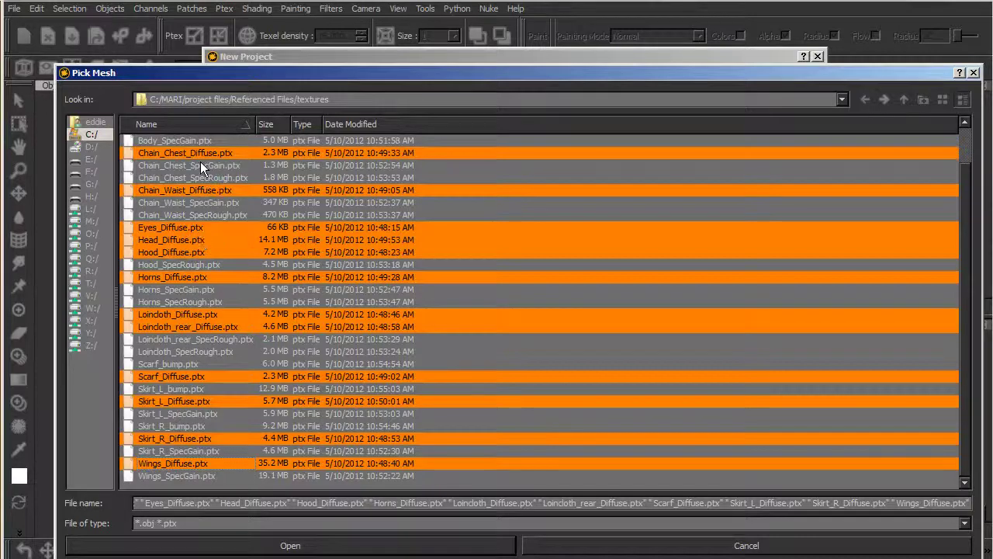
scroll(967, 173, "up", 1)
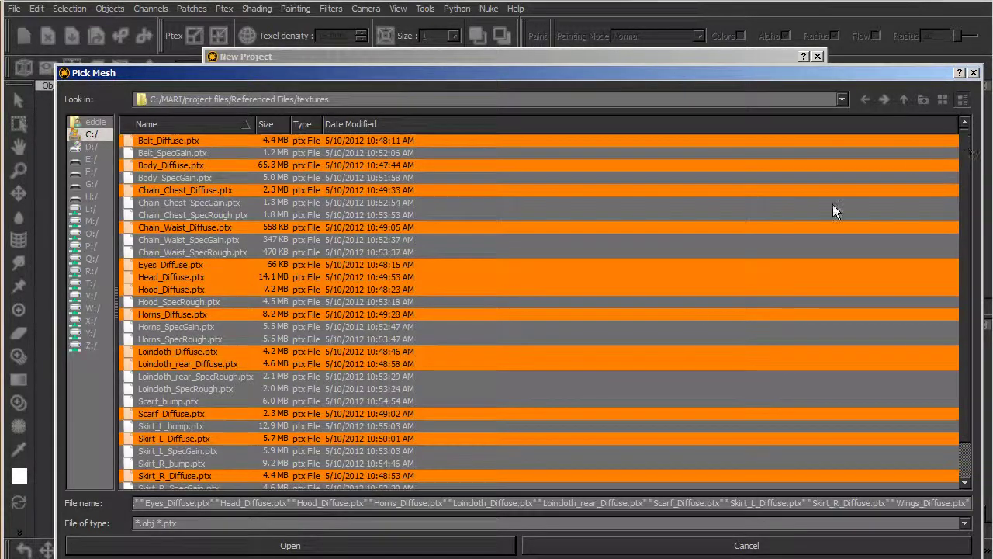
left_click(403, 544)
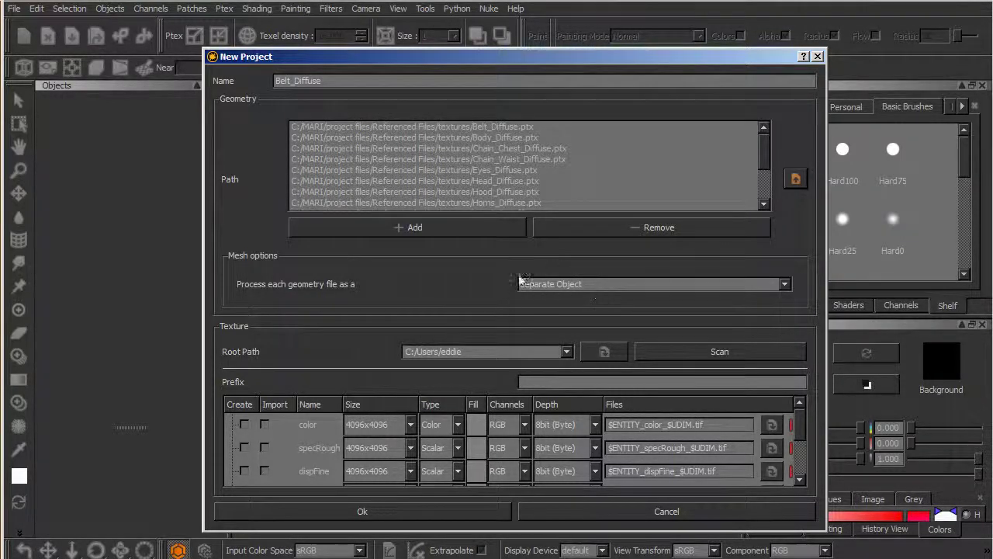
Step: Keep each geometry file processed as a Separate Object and create the Belt_Diffuse project
left_click(784, 284)
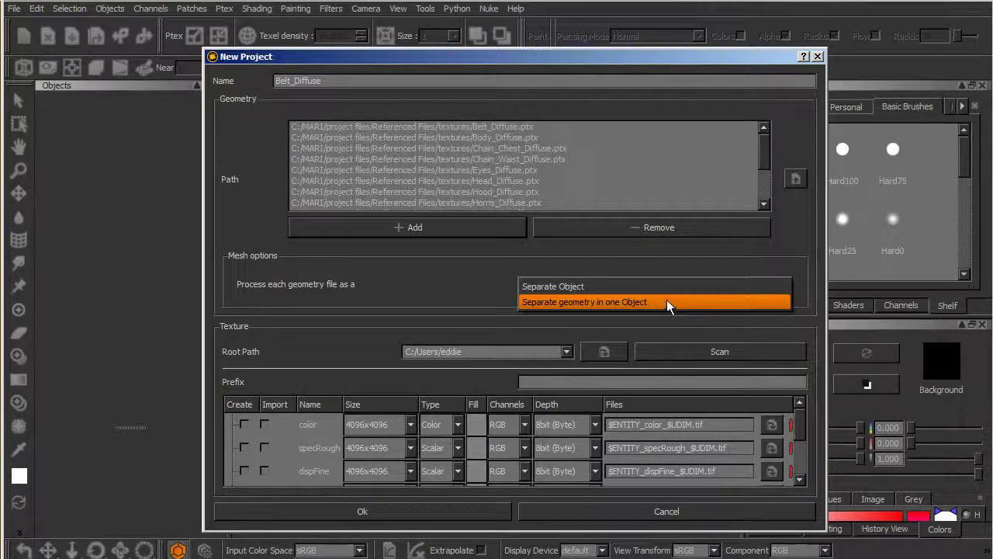
left_click(790, 257)
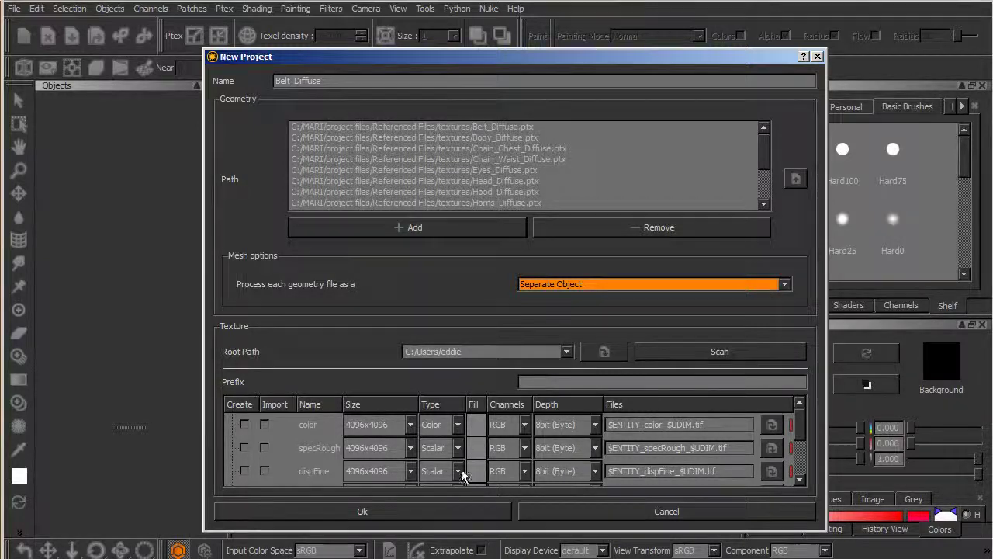
left_click(416, 511)
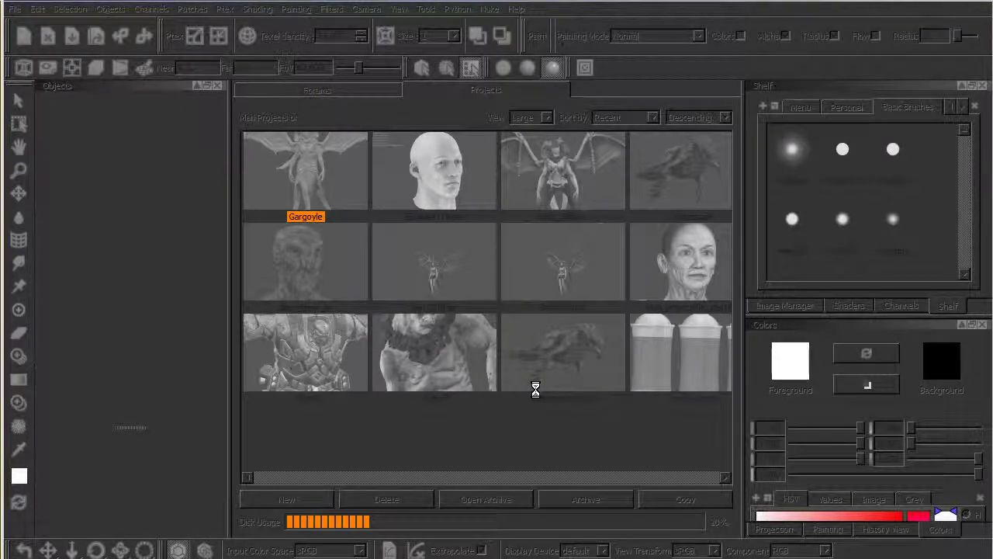
Step: Examine the imported Ptex textures on the winged character's body, wings and clothing from several angles
mouse_move(535, 389)
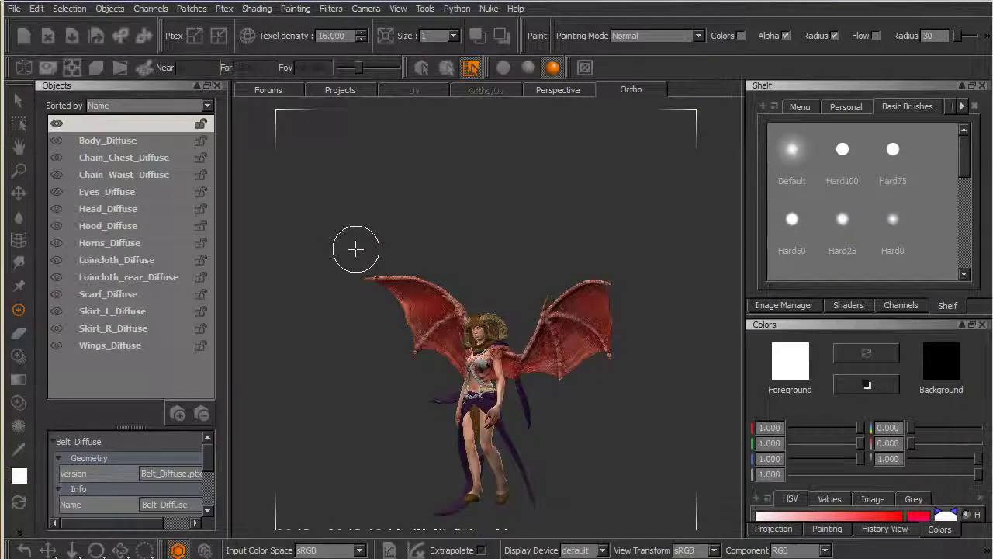
scroll(515, 406, "down", 2)
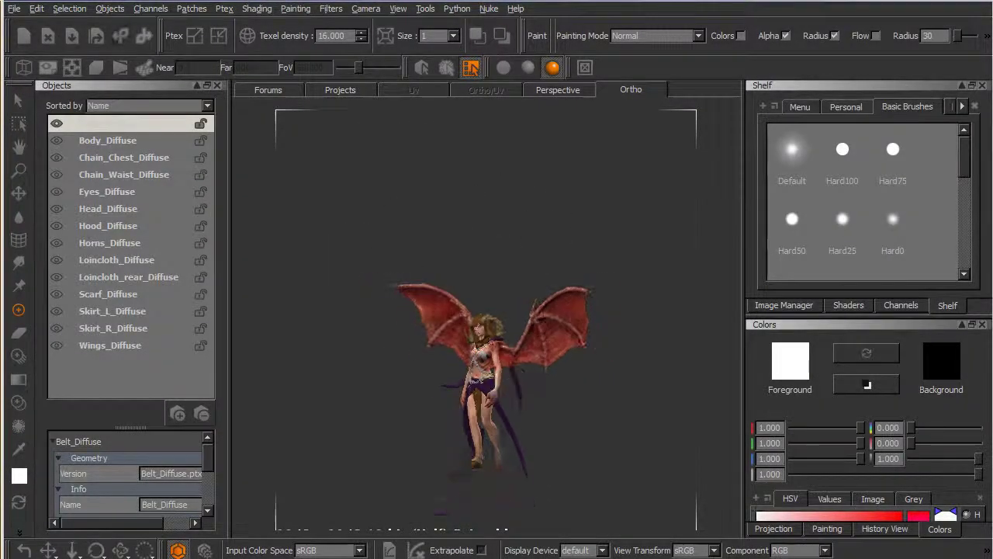
middle_click_drag(500, 403, 497, 362)
scroll(509, 365, "up", 5)
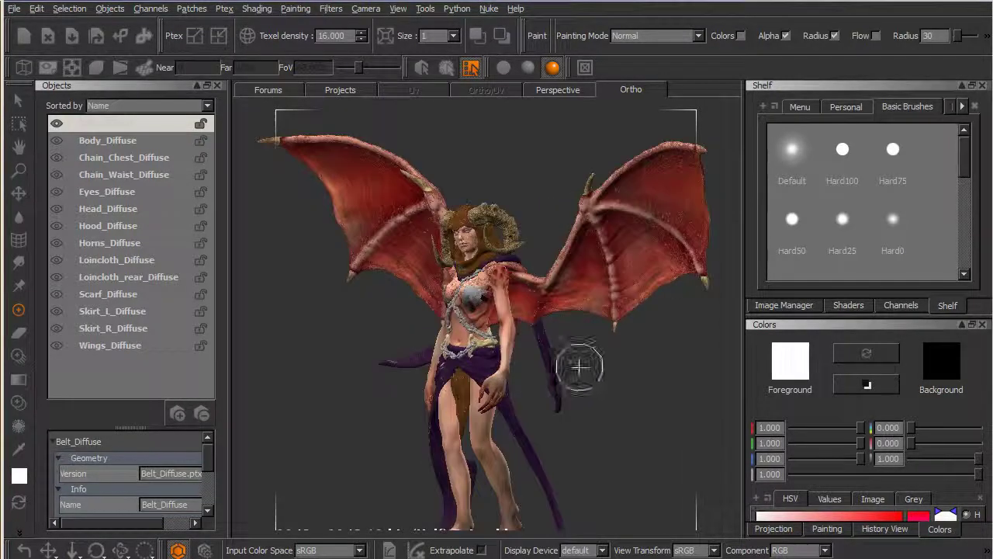
scroll(520, 375, "up", 2)
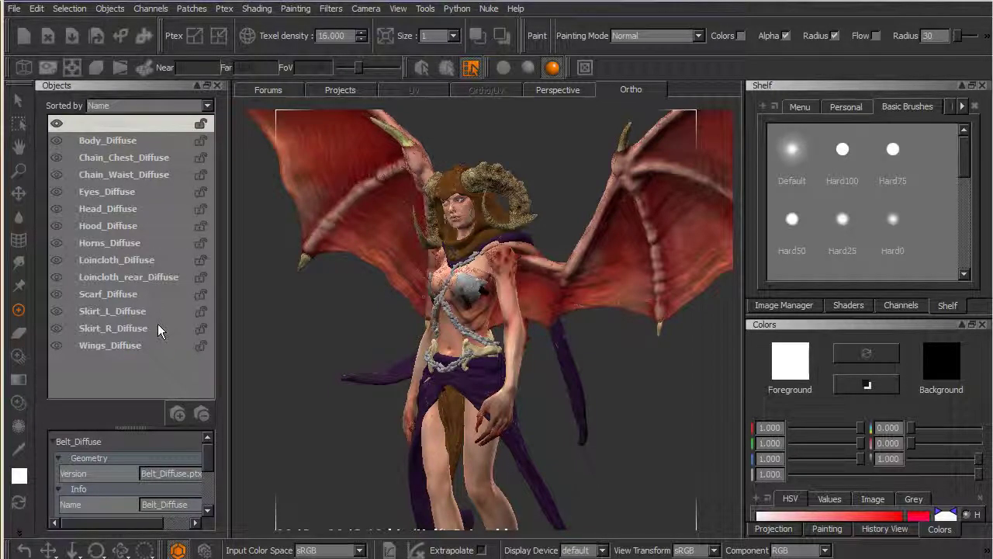
middle_click_drag(275, 310, 488, 344)
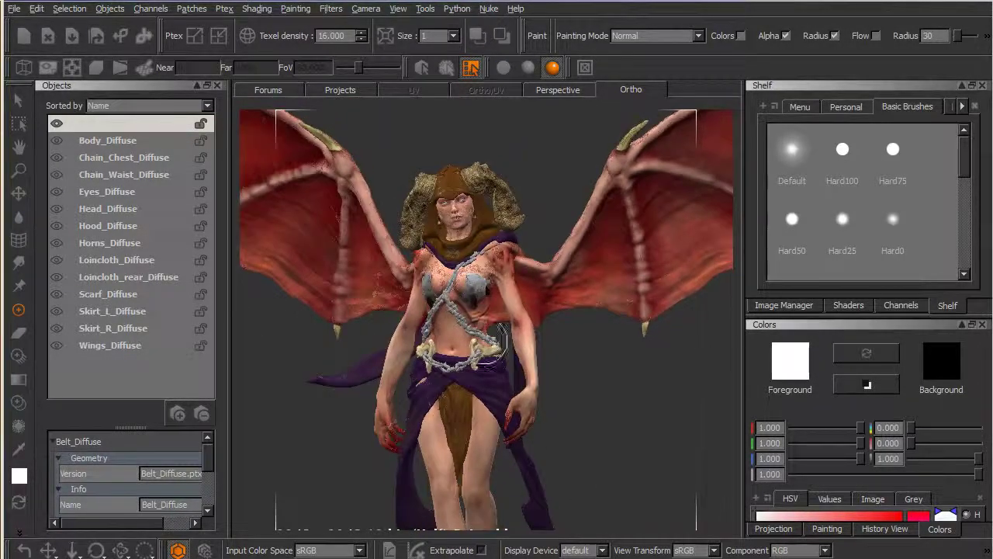
middle_click_drag(484, 390, 483, 350)
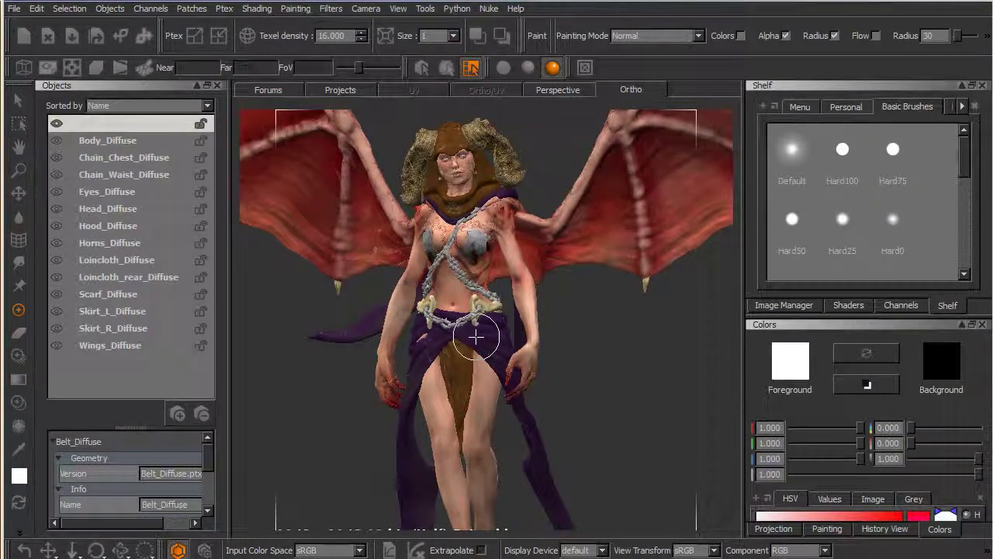
middle_click_drag(536, 277, 505, 341)
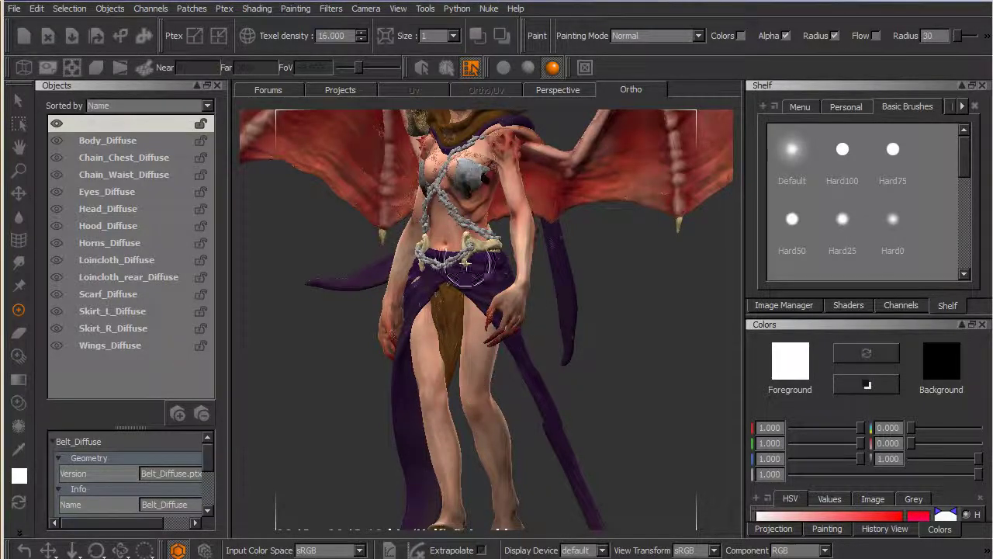
Step: Close the Belt_Diffuse project and open the Gargoyle project, framing the untextured character's upper body
left_click(48, 35)
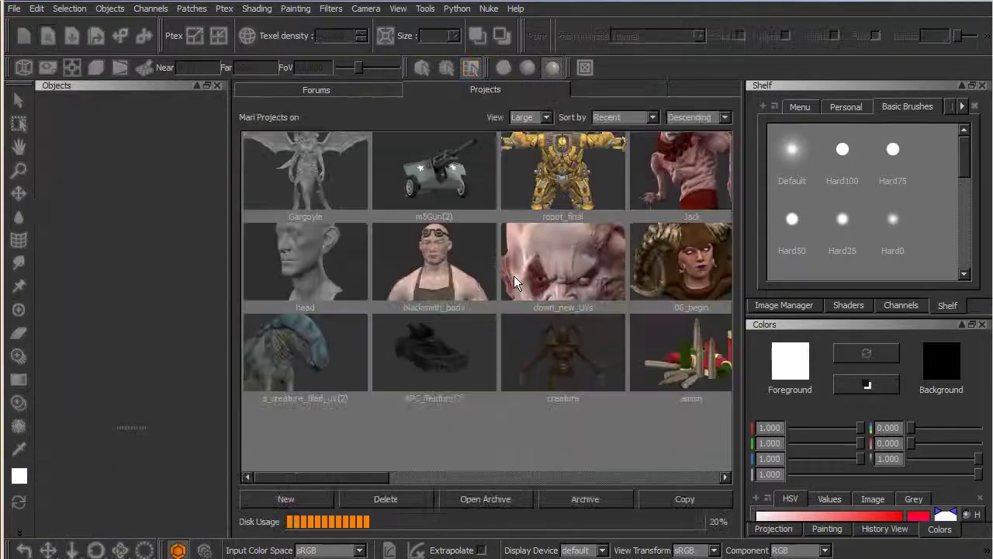
left_click(320, 192)
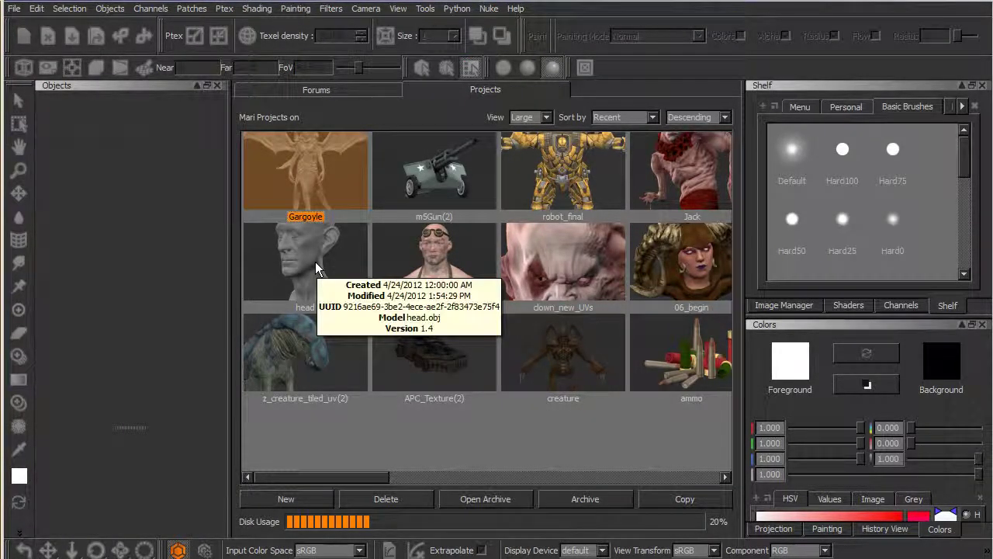
mouse_move(316, 181)
double_click(340, 211)
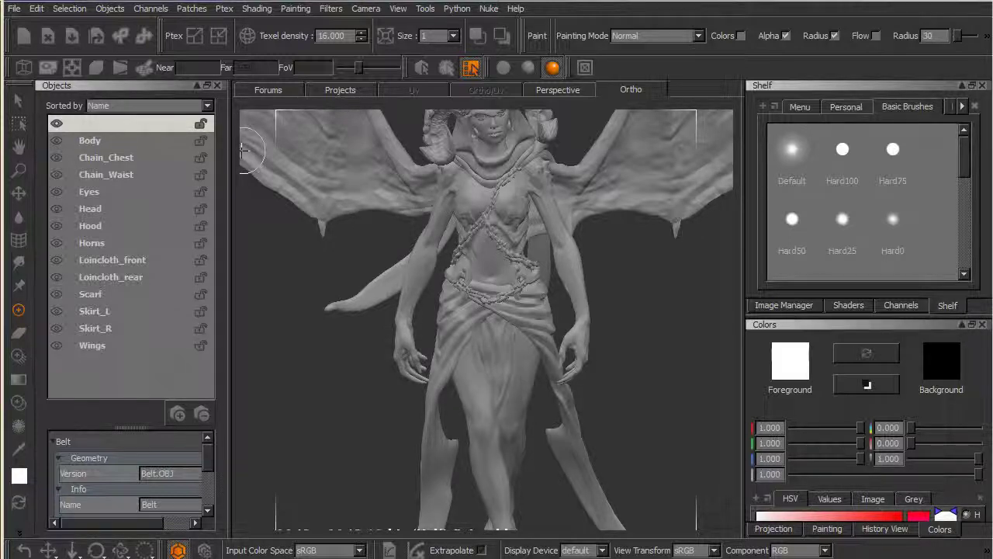
scroll(548, 354, "up", 2)
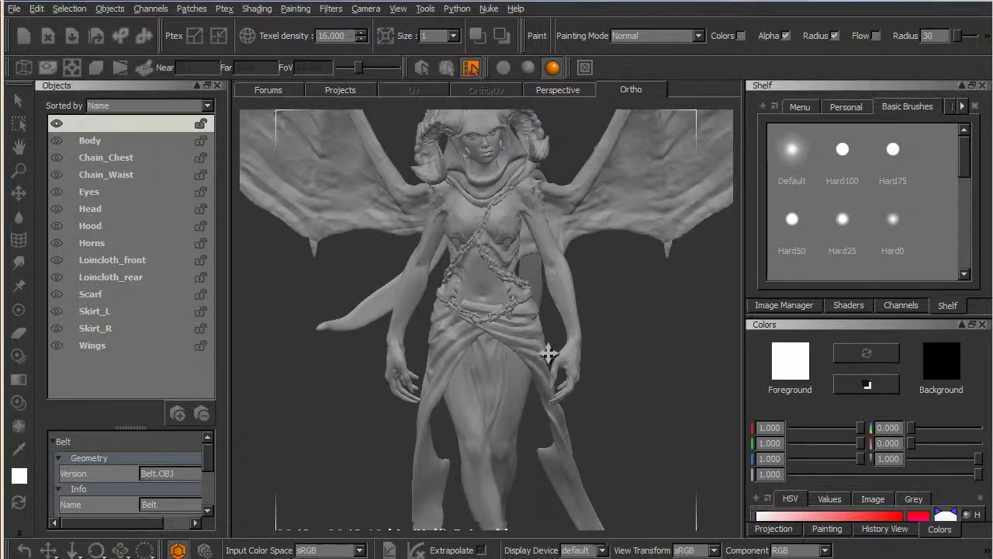
mouse_move(548, 354)
middle_mouse_down()
mouse_move(546, 381)
mouse_move(561, 348)
middle_mouse_up()
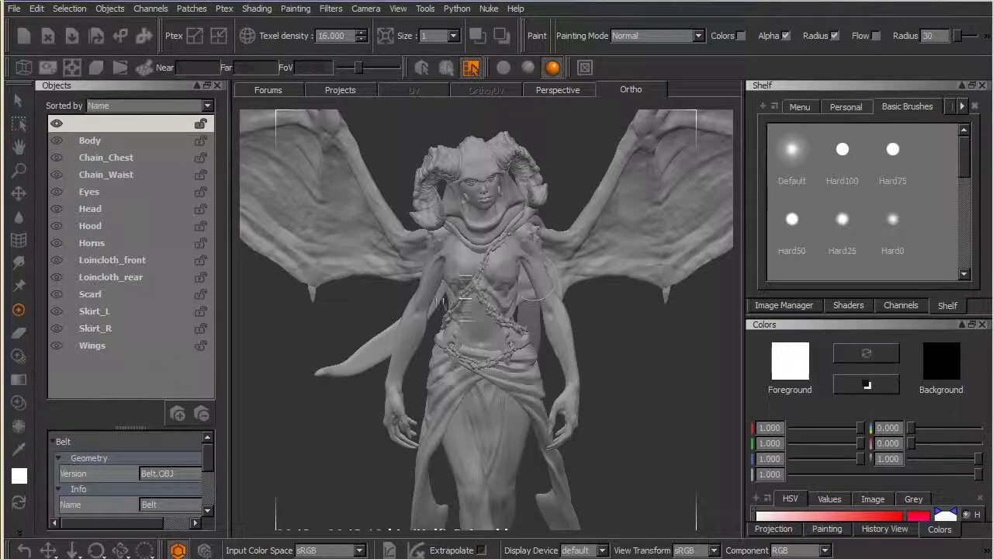
Step: Select the Hood object and show its list of channels with the Ptex channel
mouse_move(540, 317)
left_mouse_down("alt")
mouse_move(581, 311)
mouse_move(568, 326)
mouse_move(550, 322)
left_mouse_up("alt")
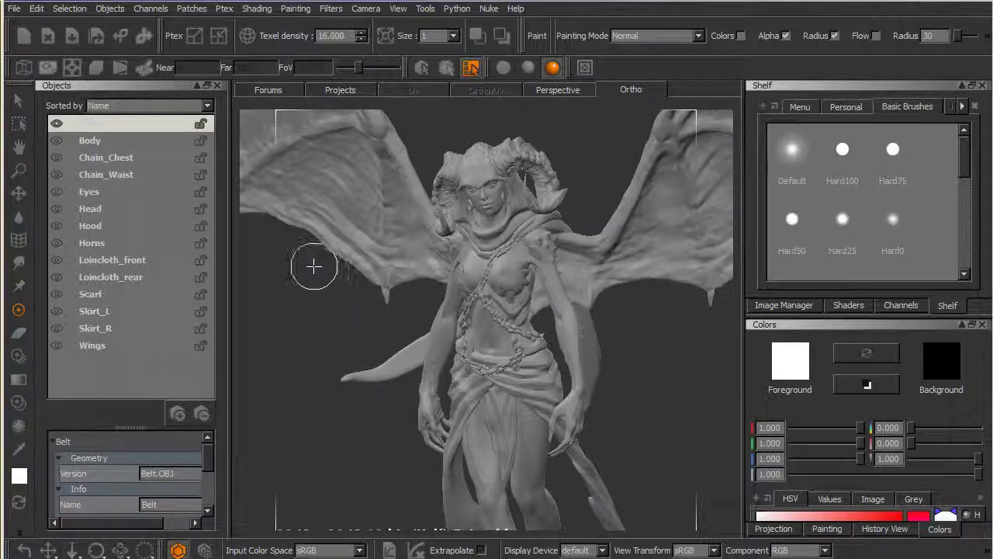
left_click(104, 226)
left_click_drag(556, 348, 549, 341, "alt")
left_click(897, 305)
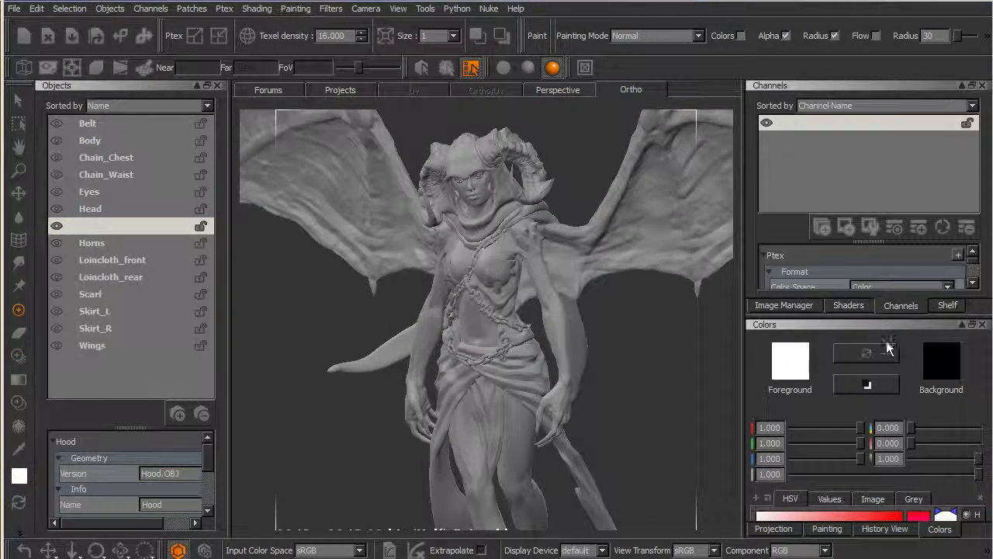
left_click(813, 123)
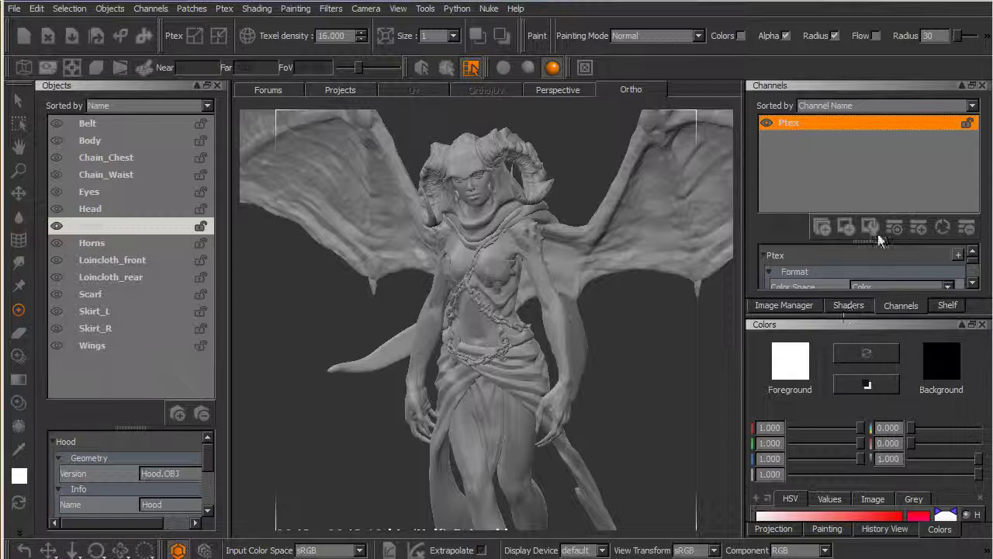
Step: Add an 8bit (Byte) RGB channel named Diffuse with the Color color space to all objects
left_click(918, 226)
left_click_drag(466, 46, 534, 122)
left_click(460, 392)
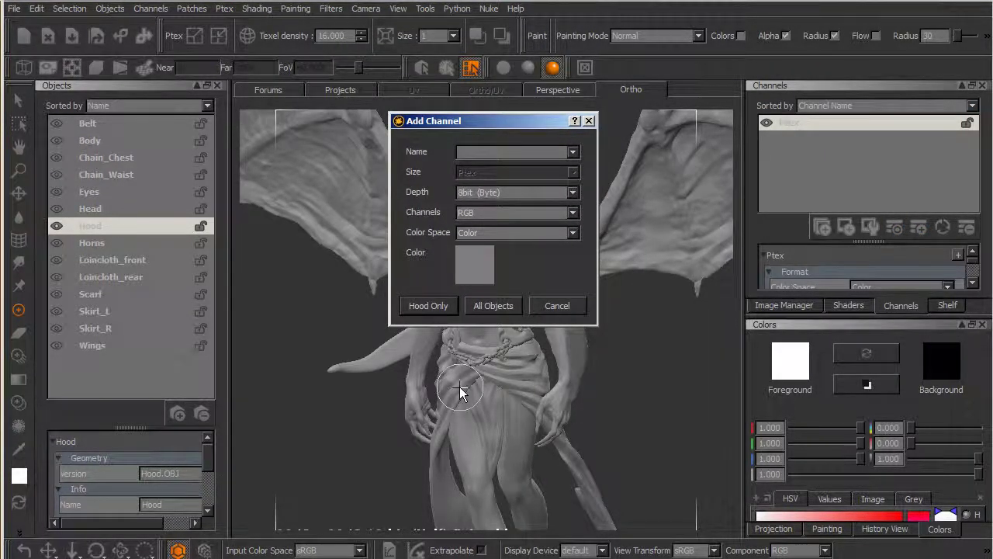
type("Diffuse")
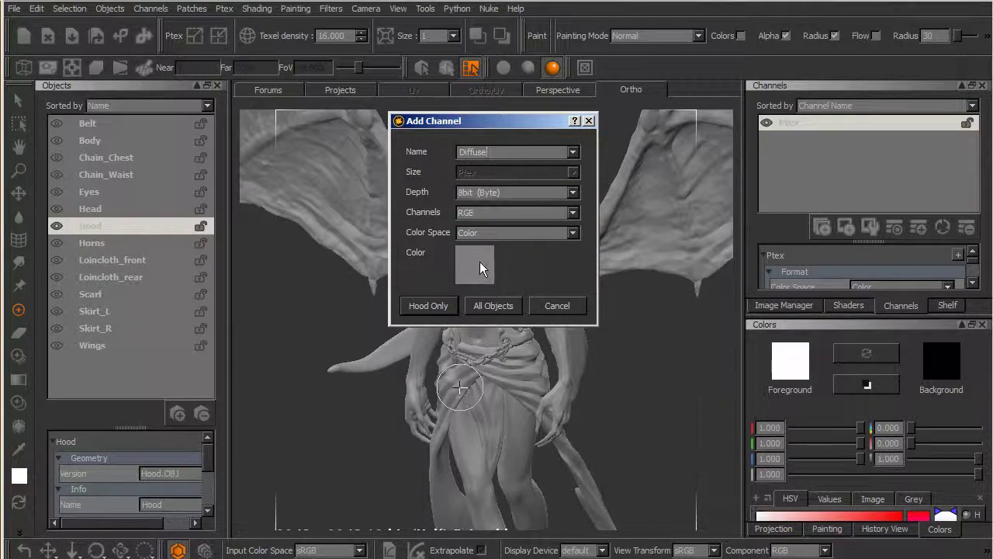
left_click_drag(531, 125, 572, 143)
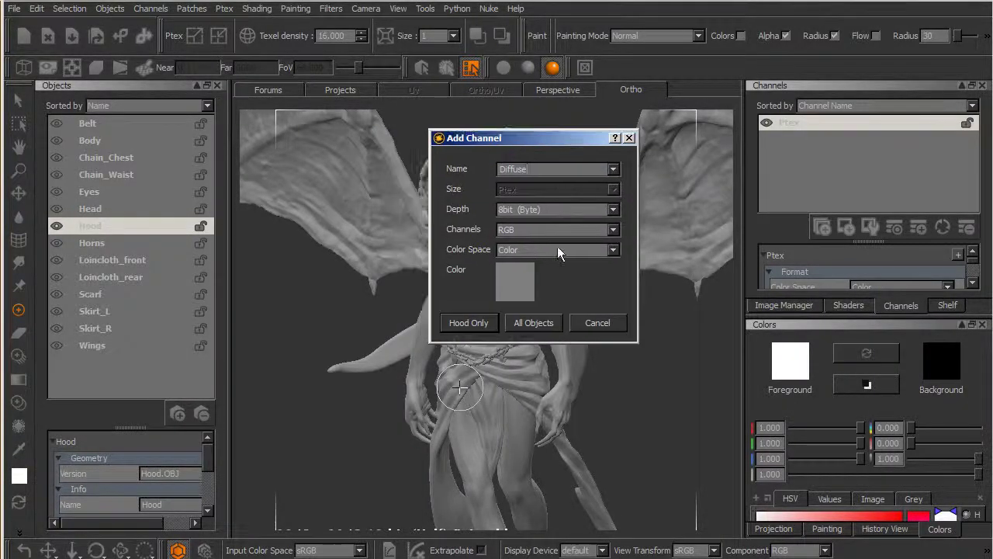
left_click(531, 322)
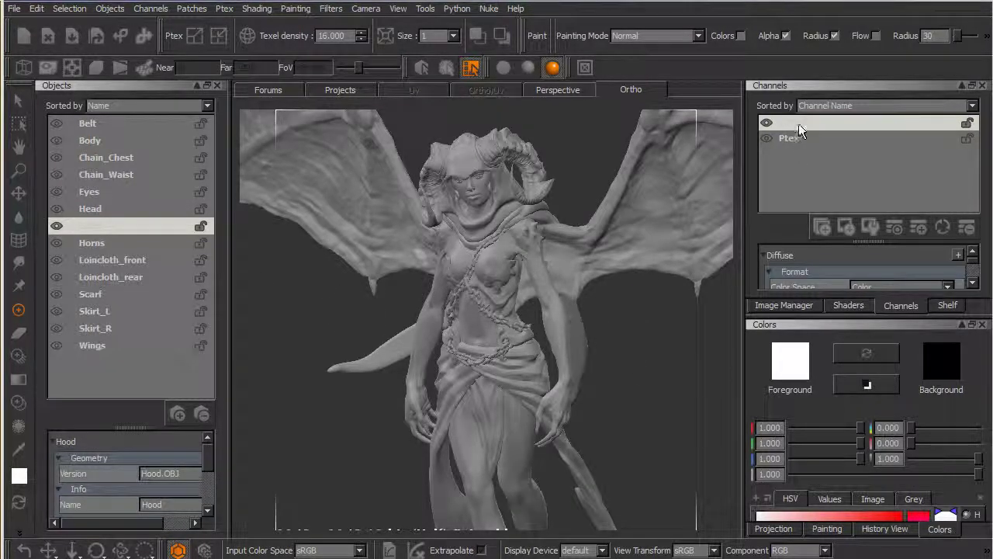
Step: Start an import onto the Diffuse channel of the Hood object only
mouse_move(588, 315)
left_mouse_down("alt")
mouse_move(581, 337)
mouse_move(574, 326)
left_mouse_up("alt")
mouse_move(574, 326)
right_mouse_down("alt")
mouse_move(610, 315)
mouse_move(567, 405)
mouse_move(561, 315)
mouse_move(567, 385)
mouse_move(417, 224)
right_mouse_up("alt")
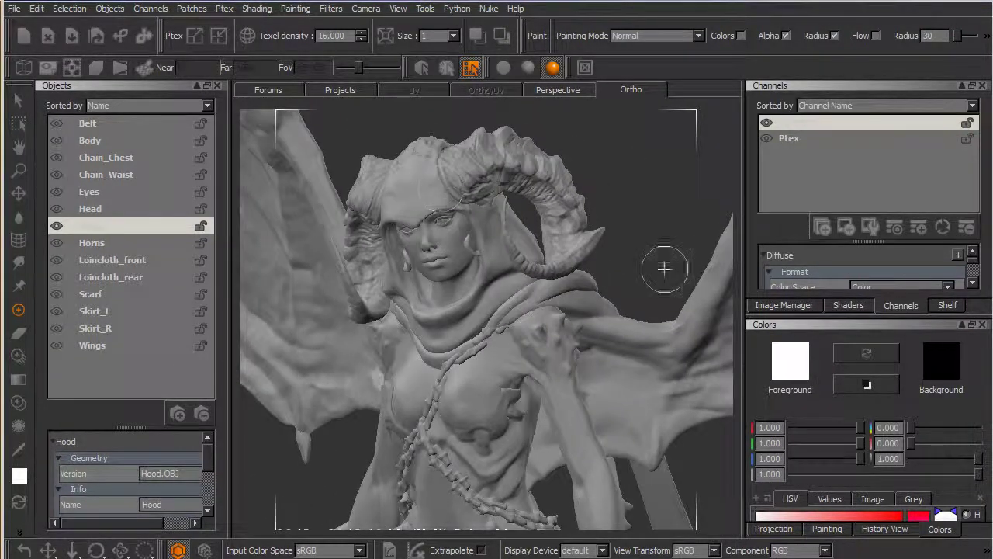
left_click(799, 124)
right_click(801, 126)
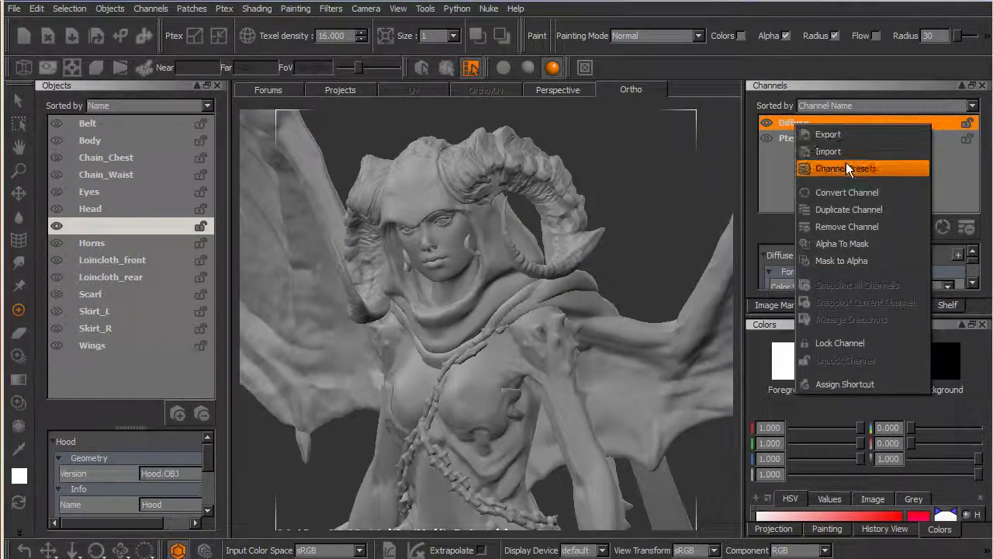
left_click(841, 153)
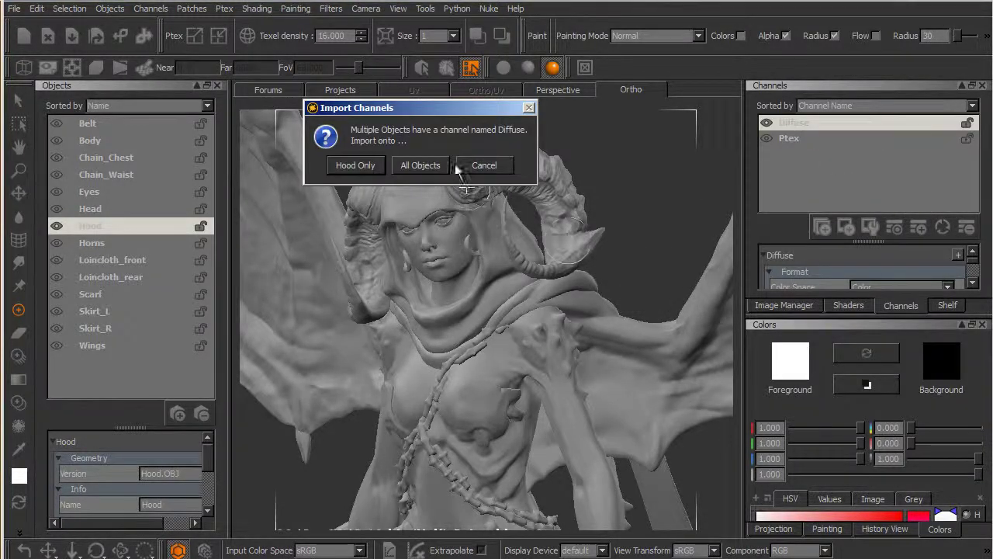
left_click_drag(457, 107, 529, 222)
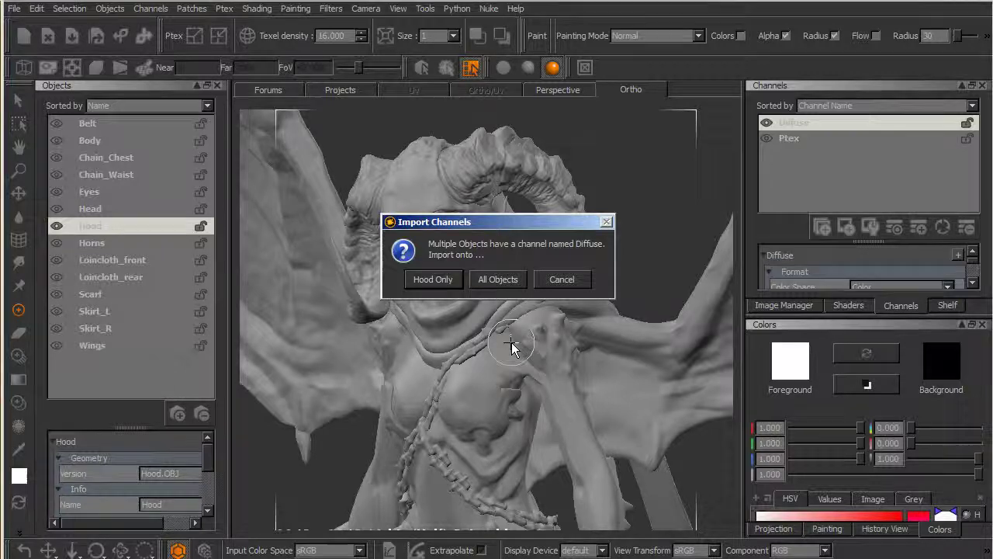
left_click(431, 280)
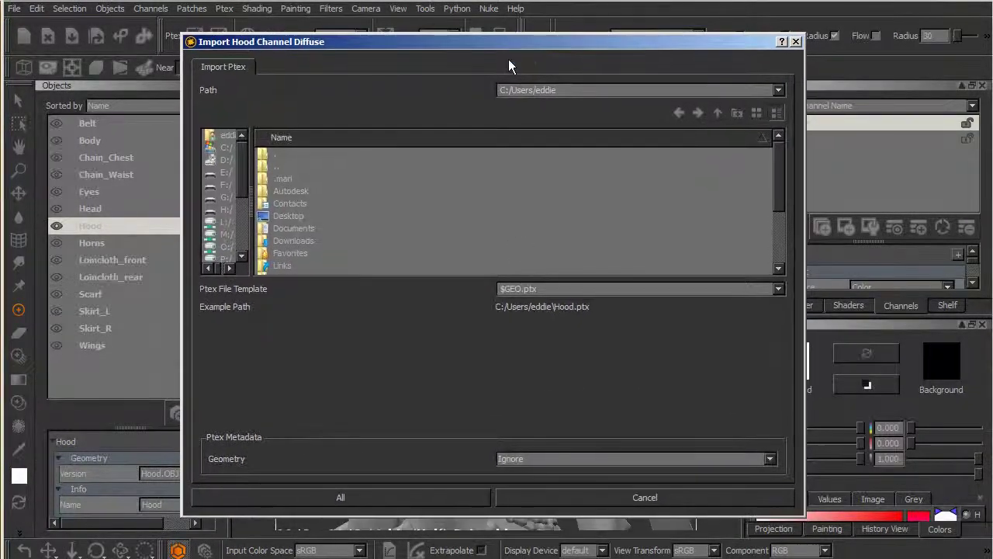
Step: Set the Hood import path to C:/MARI/project files/Referenced Files/textures
left_click(227, 147)
double_click(290, 226)
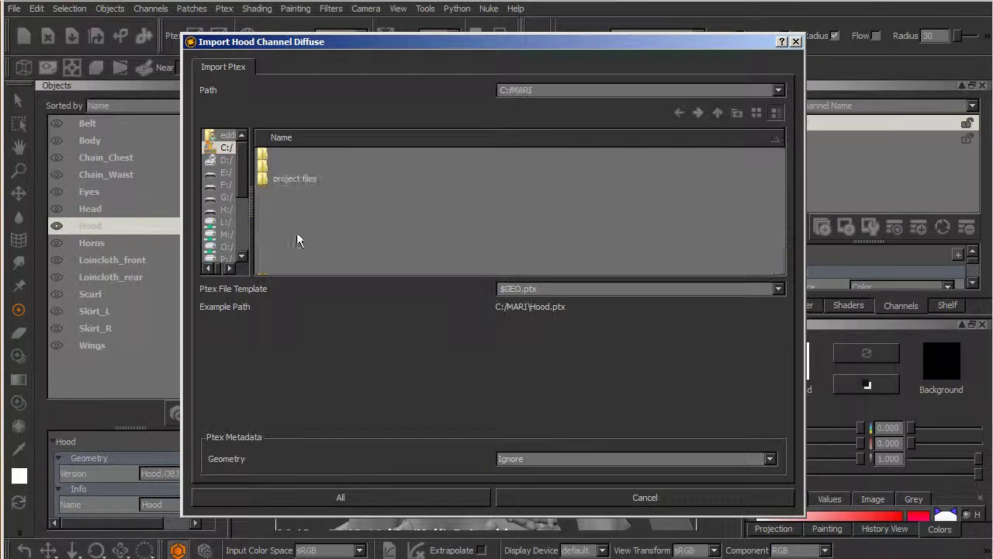
double_click(299, 179)
double_click(301, 217)
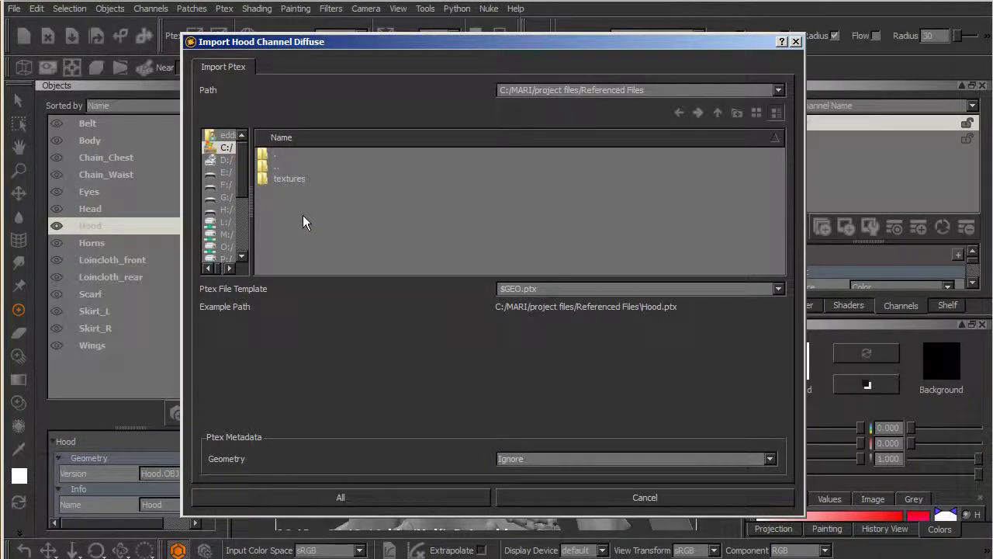
double_click(288, 180)
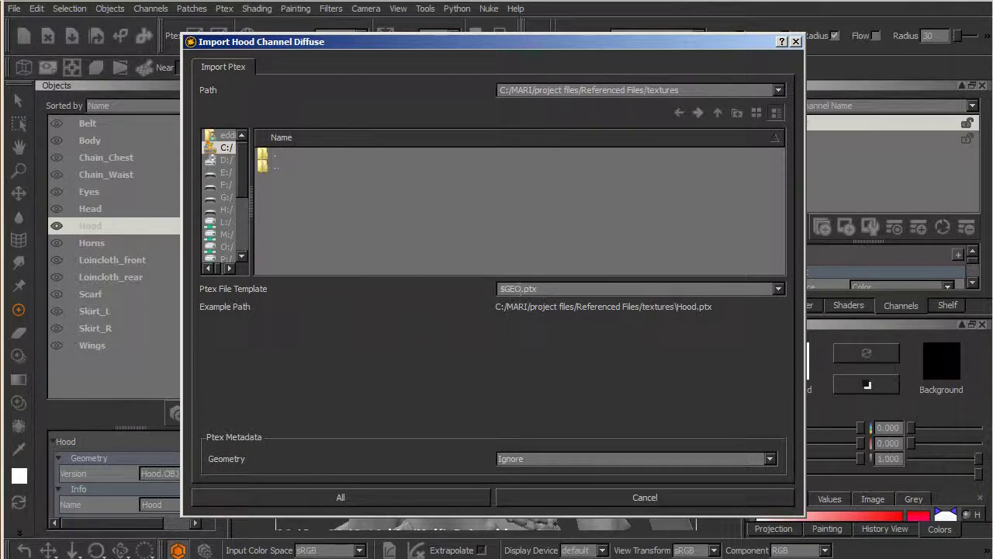
Step: Set the Ptex file template to $ENTITY_$CHANNEL.ptx and keep the Ptex geometry metadata on Ignore
double_click(518, 288)
type("$ENTITY_$CHANNEL")
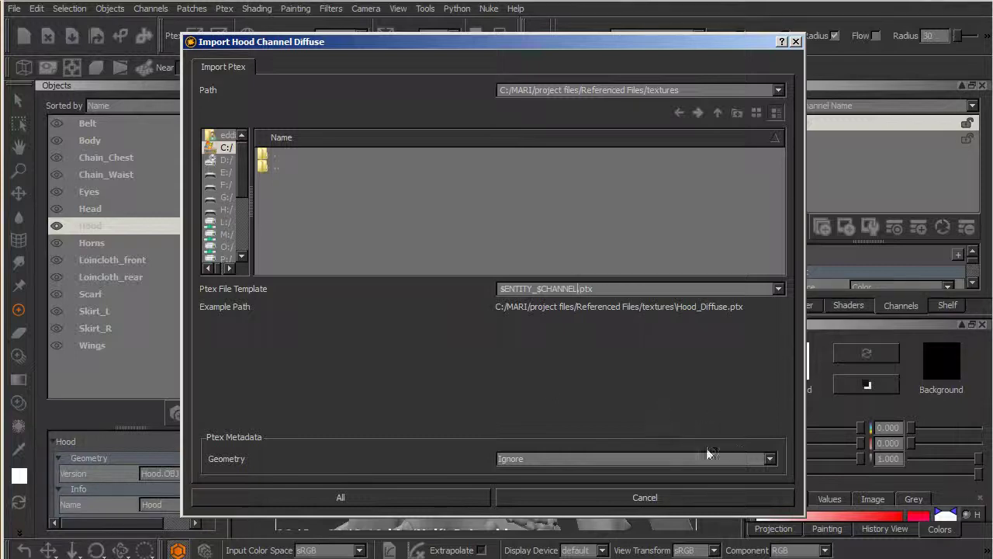
left_click(768, 459)
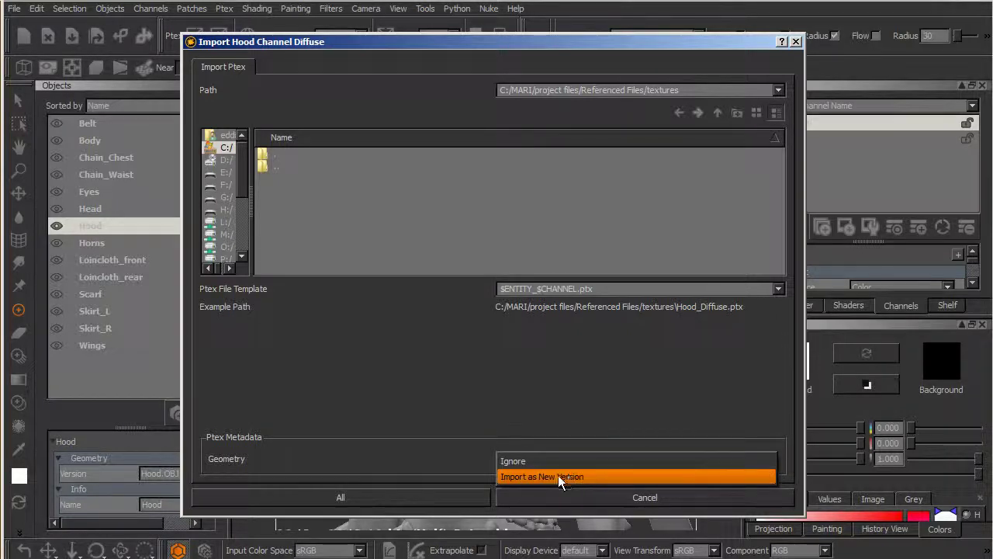
left_click(613, 420)
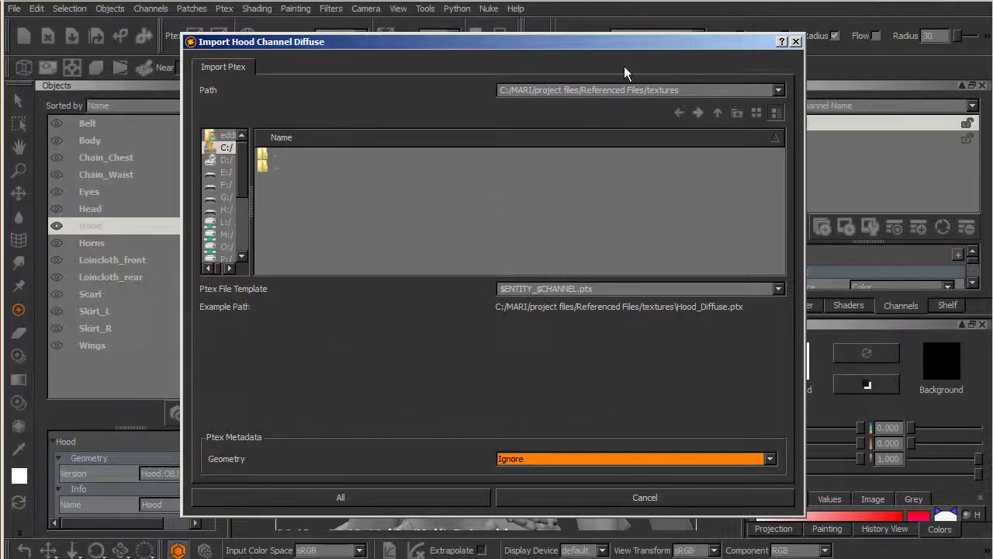
left_click_drag(658, 41, 671, 21)
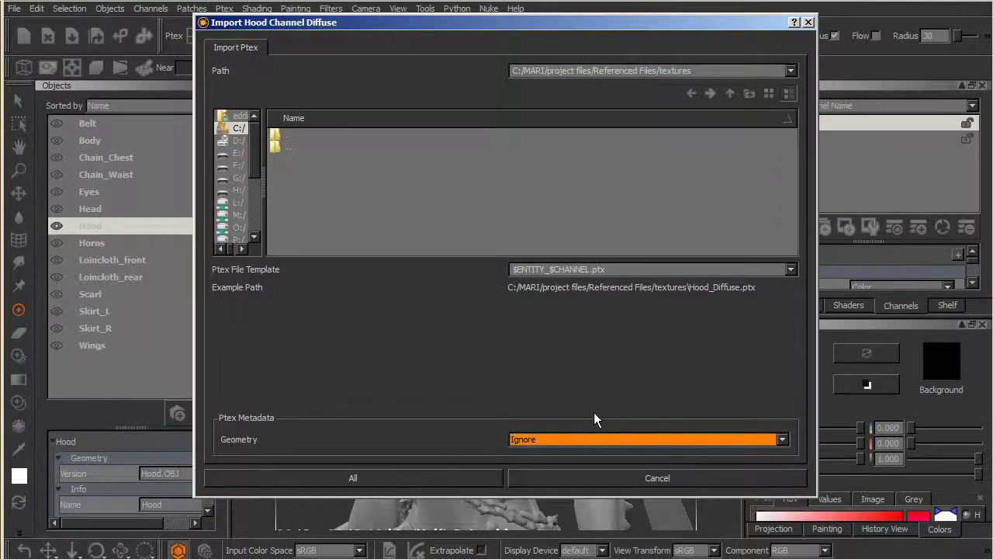
Step: Import the Hood's Ptex texture, widening the face texture resize table to review its columns before accepting
left_click(437, 476)
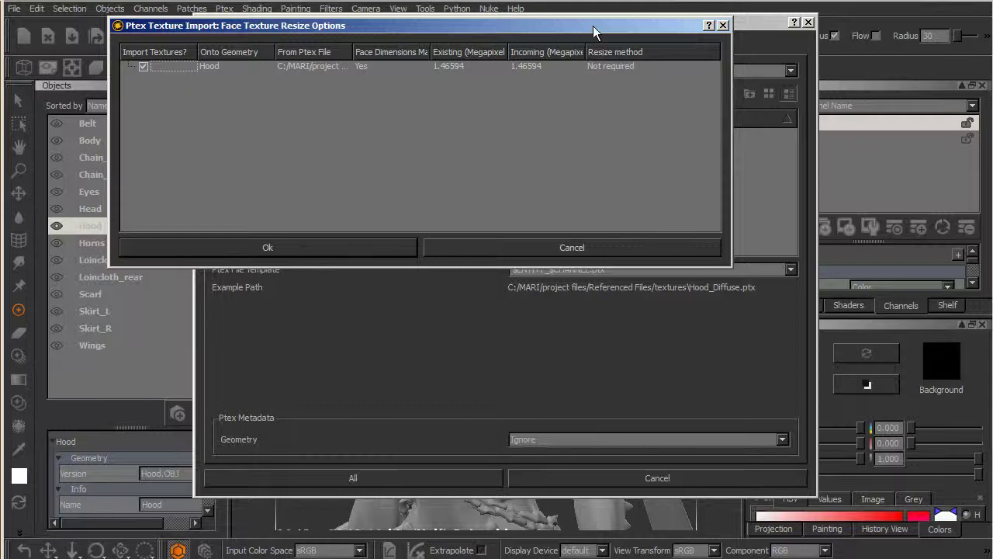
left_click_drag(593, 26, 636, 168)
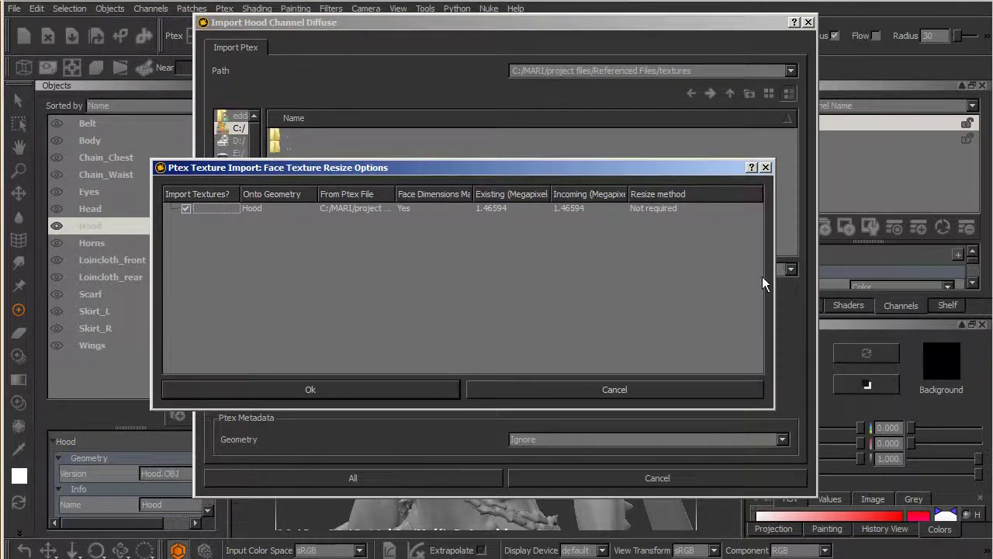
left_click_drag(774, 278, 905, 277)
left_click_drag(756, 173, 743, 181)
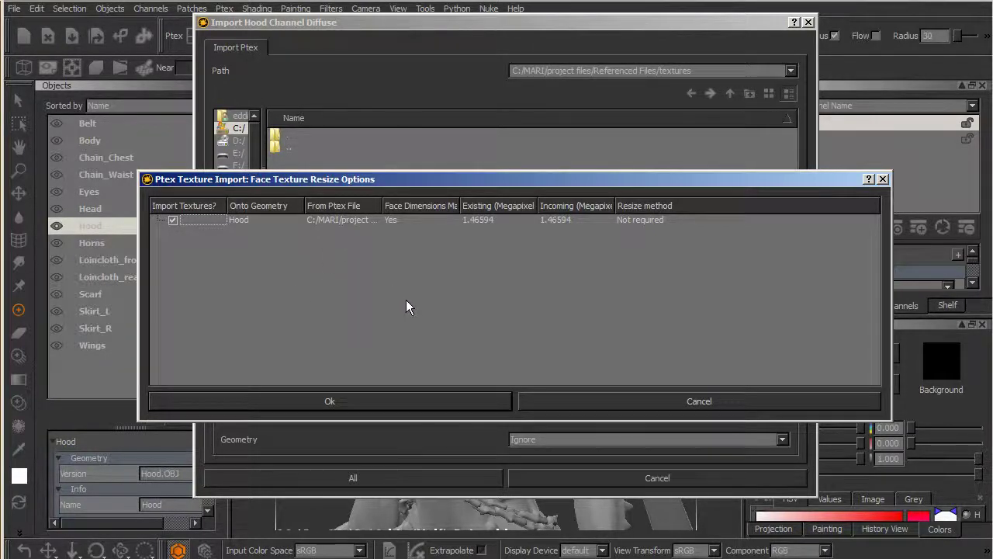
left_click_drag(460, 201, 490, 201)
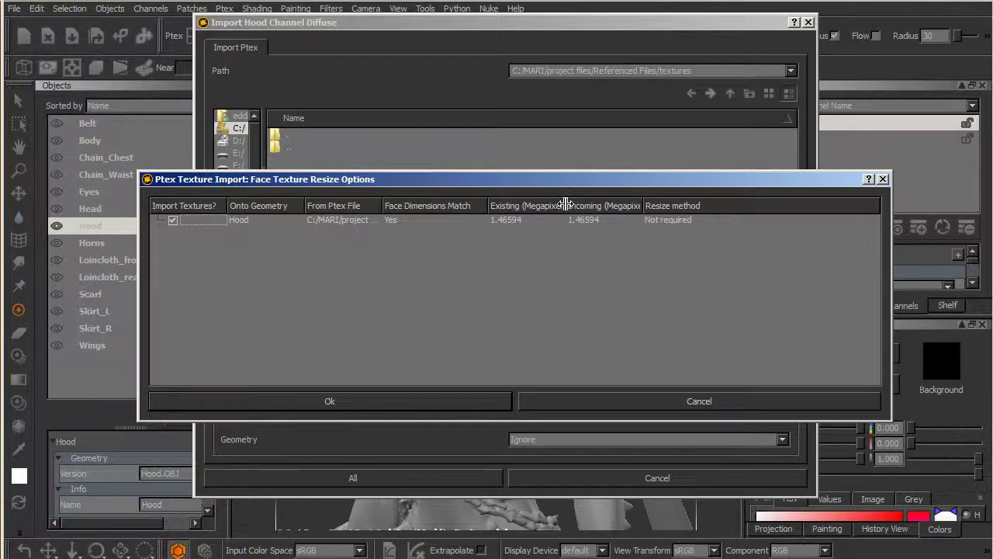
left_click_drag(567, 202, 588, 203)
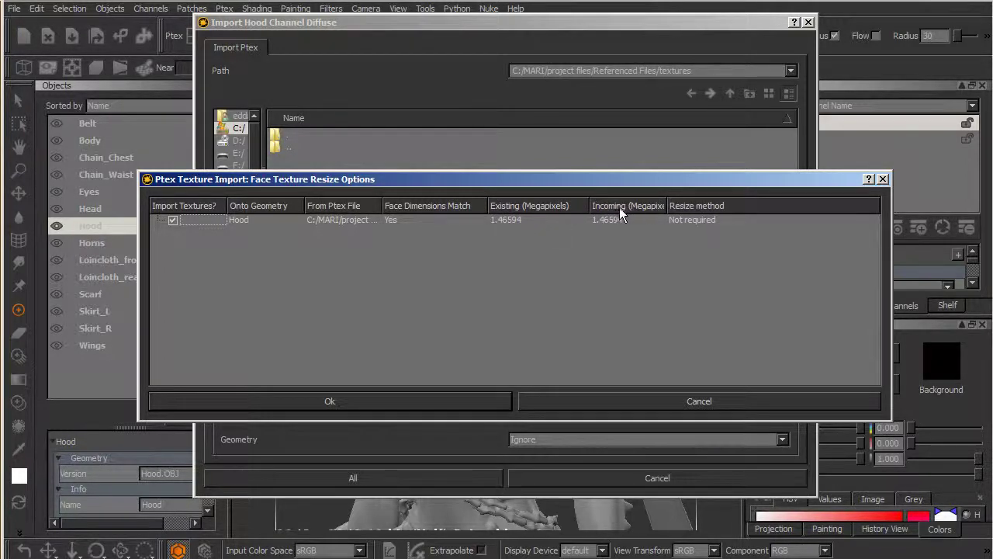
left_click_drag(664, 203, 694, 198)
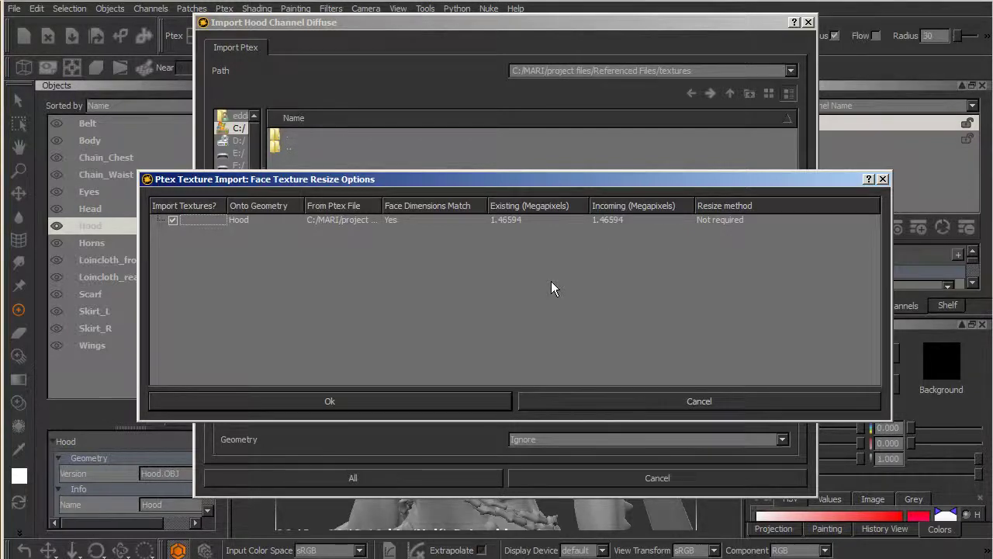
left_click(409, 400)
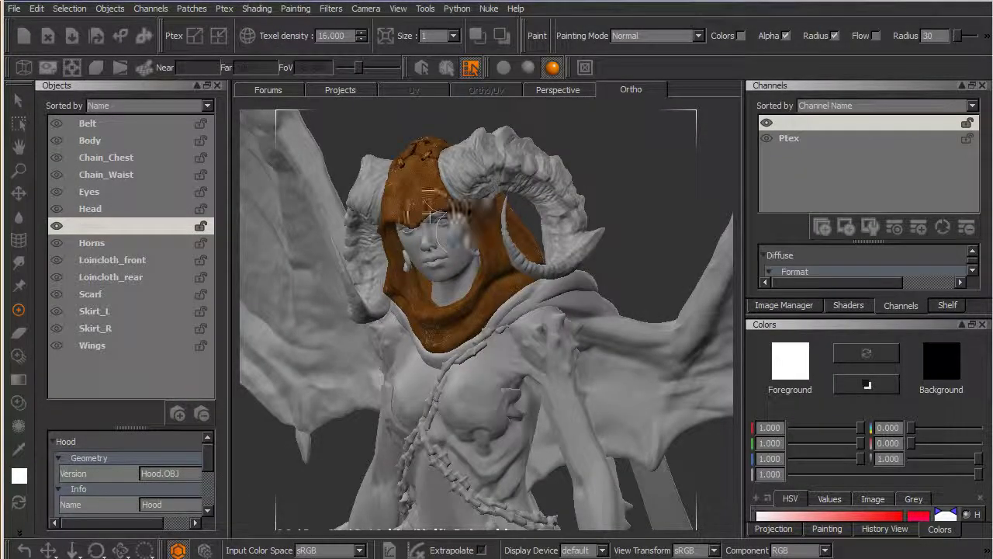
Step: Select the Wings object and start an import onto its Diffuse channel only
left_click_drag(466, 262, 569, 267, "alt")
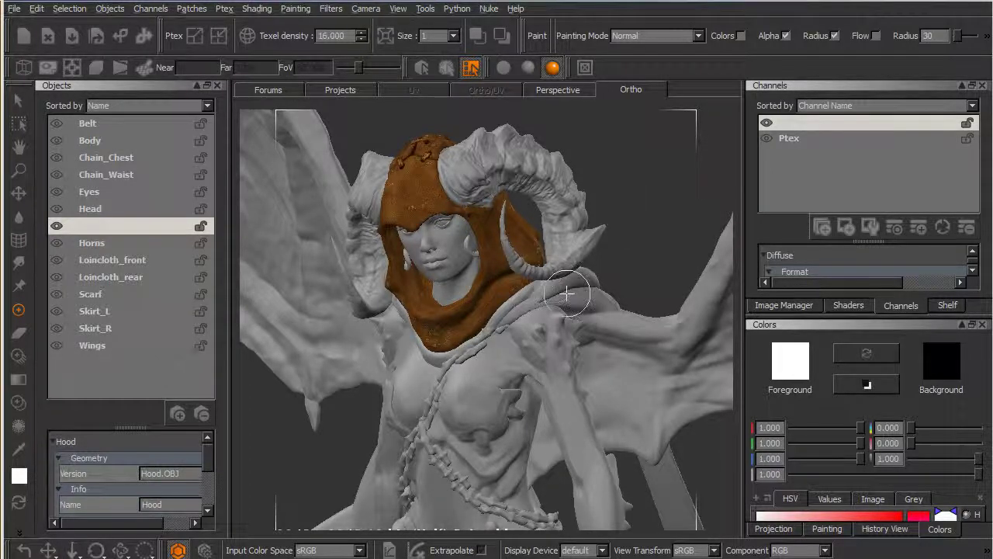
right_click_drag(555, 296, 545, 339, "alt")
left_click_drag(546, 340, 536, 332, "alt")
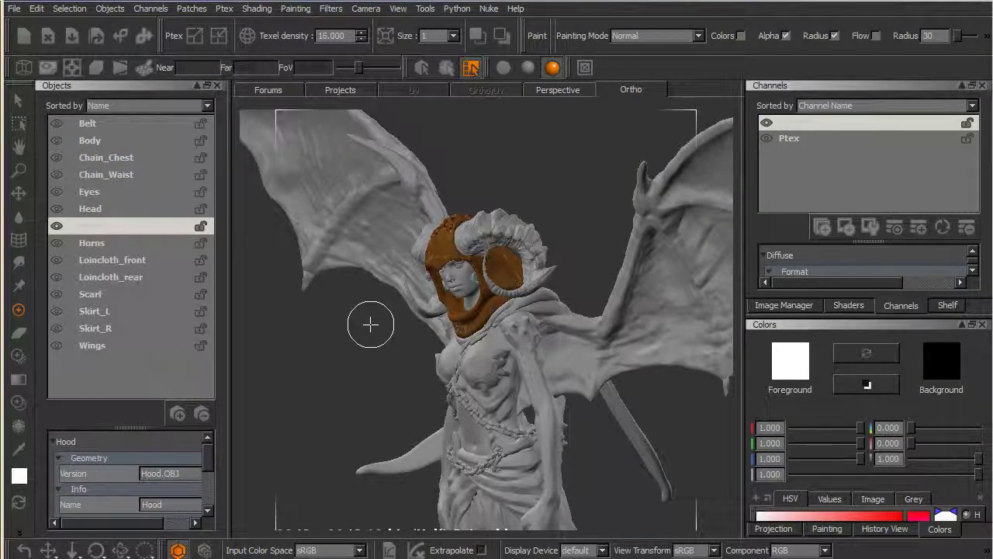
left_click(126, 346)
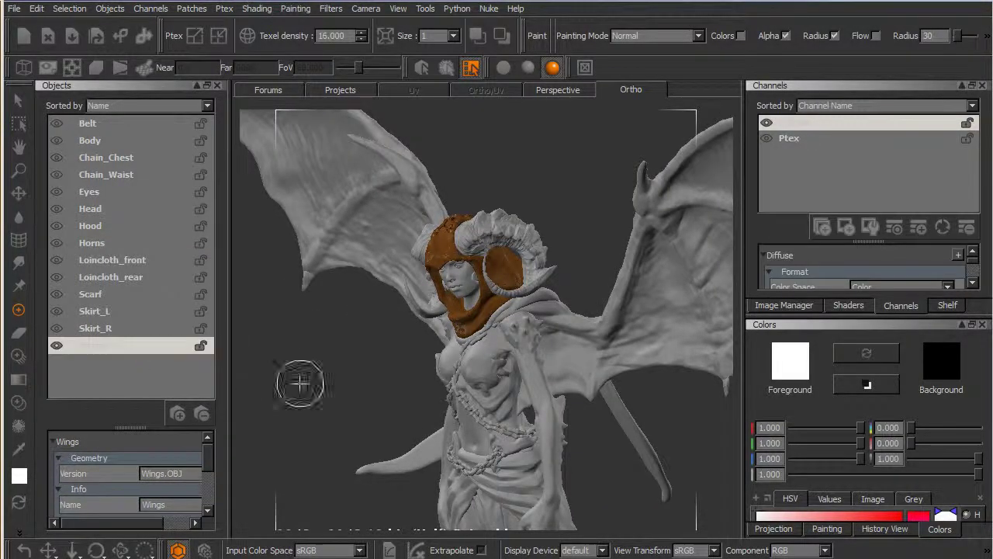
left_click(805, 122)
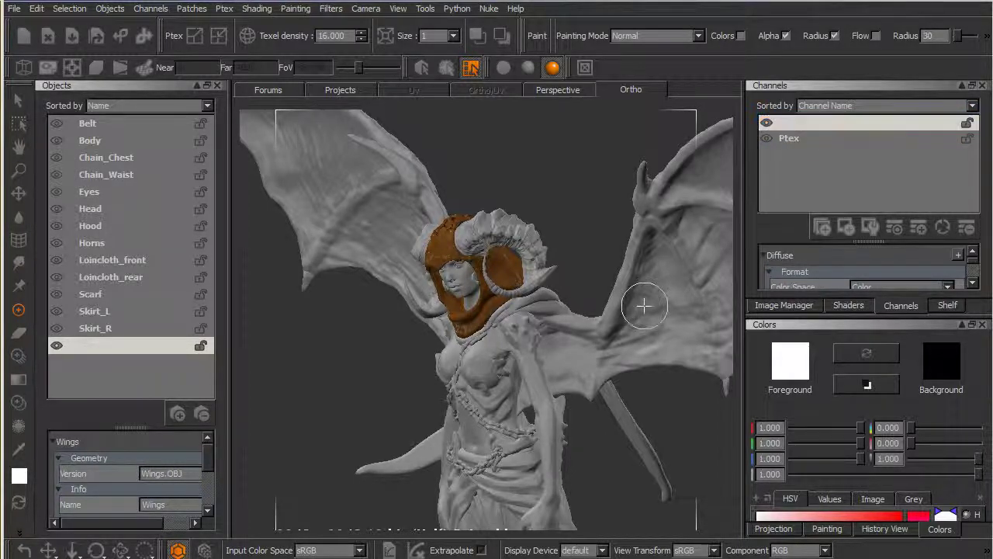
middle_click_drag(627, 330, 578, 357)
right_click(804, 124)
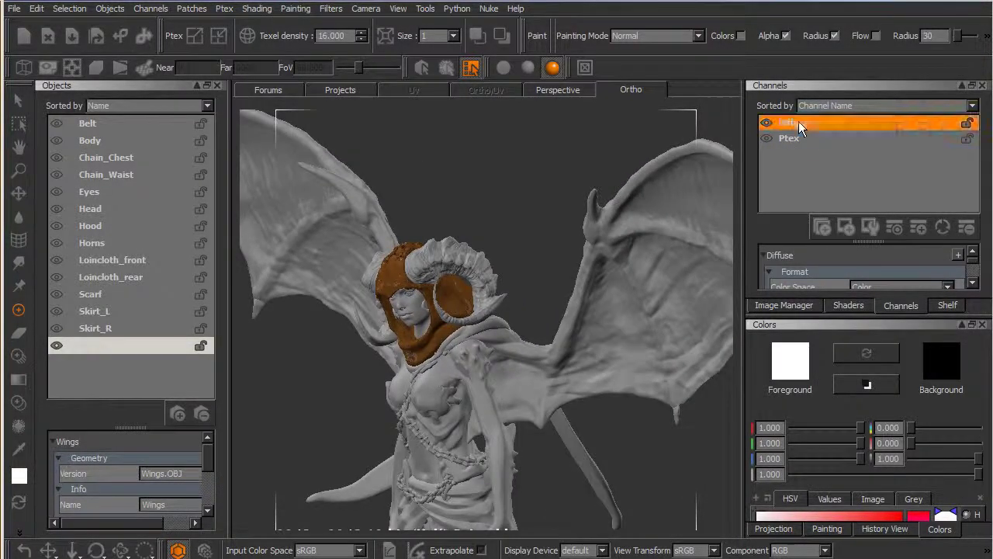
left_click(852, 147)
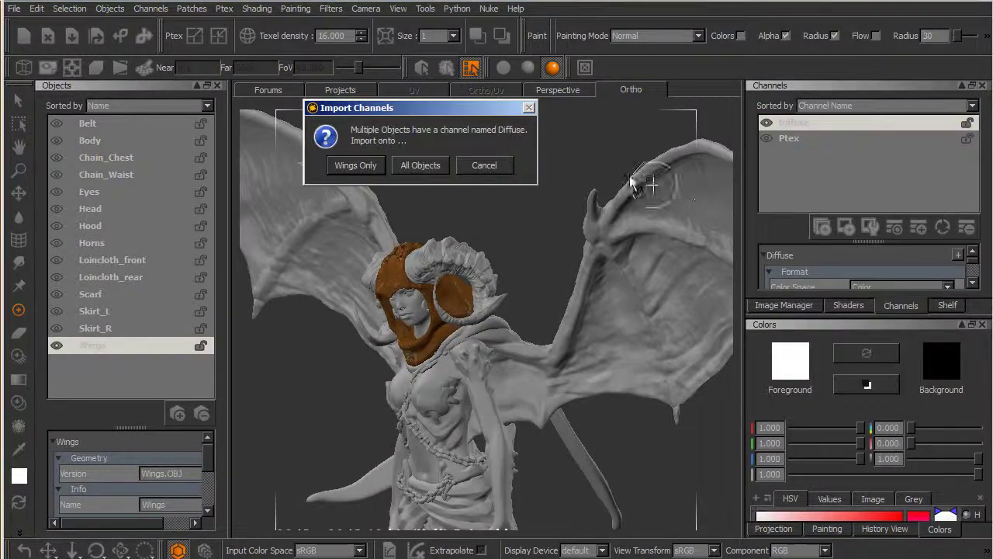
left_click(360, 163)
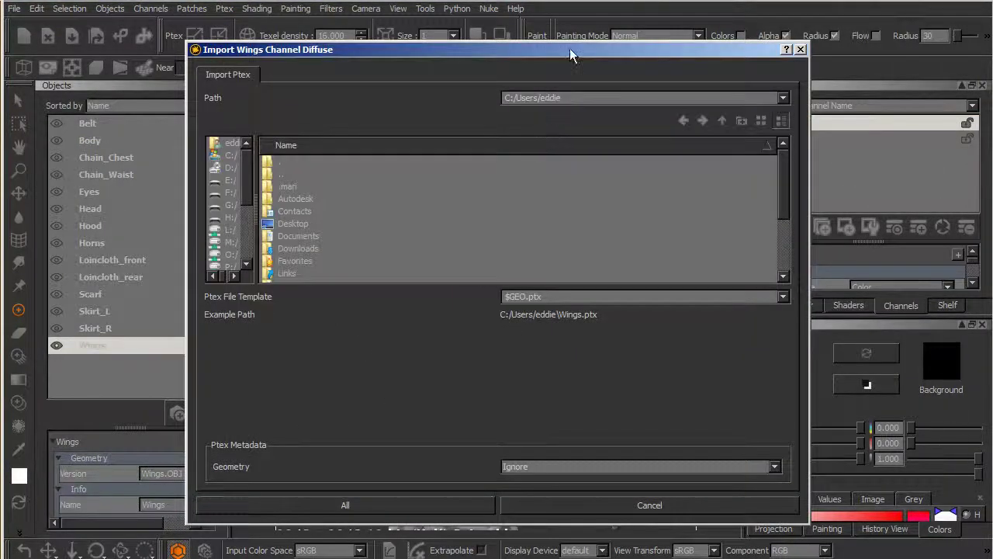
Step: Set the Wings import path to C:/MARI/project files/Referenced Files/textures and the Ptex file template to $ENTITY_$CHANNEL.ptx
left_click(771, 101)
left_click(736, 104)
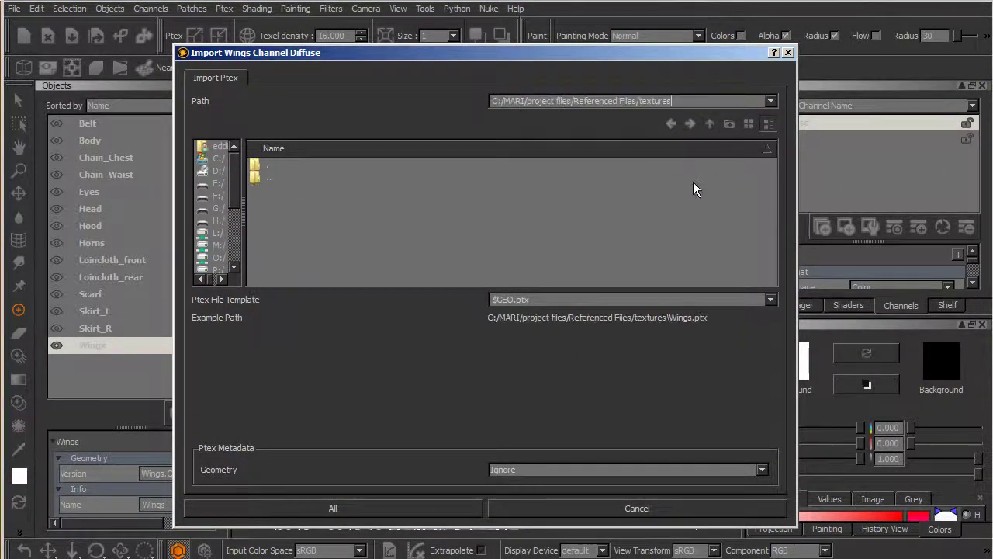
double_click(512, 300)
type("$")
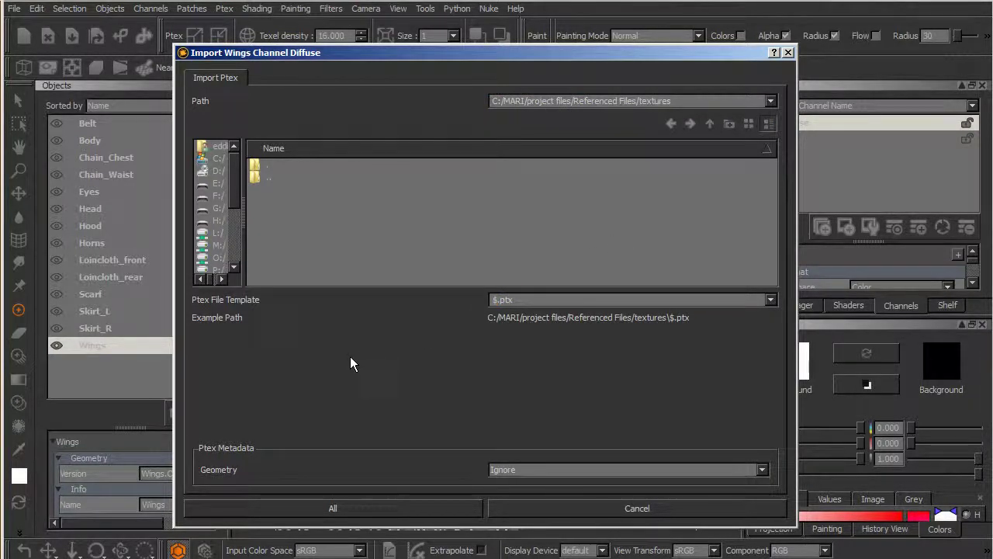
type("ENTITY_$CHANN")
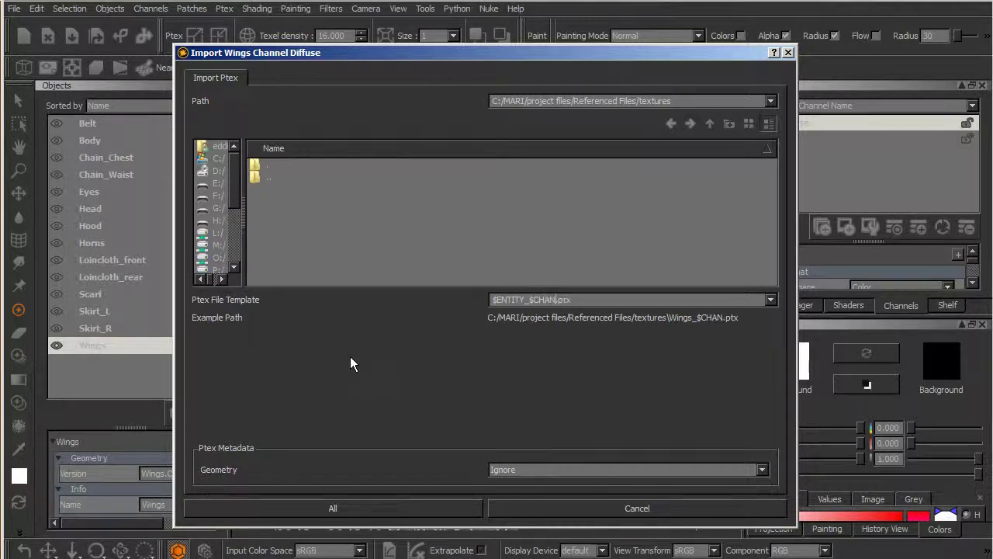
type("EL")
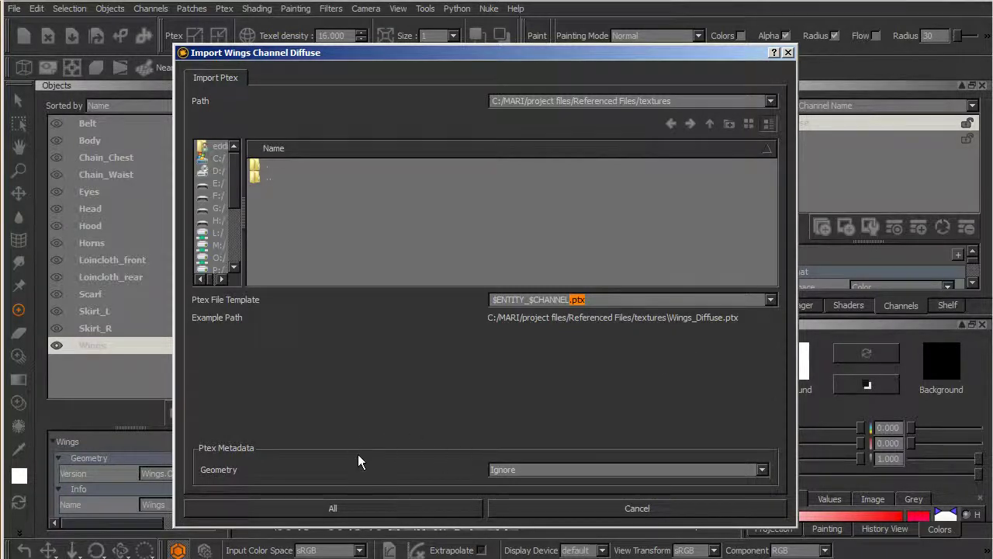
Step: Start the full Wings Ptex import and widen the face texture resize table to read its match and megapixel columns
left_click(376, 507)
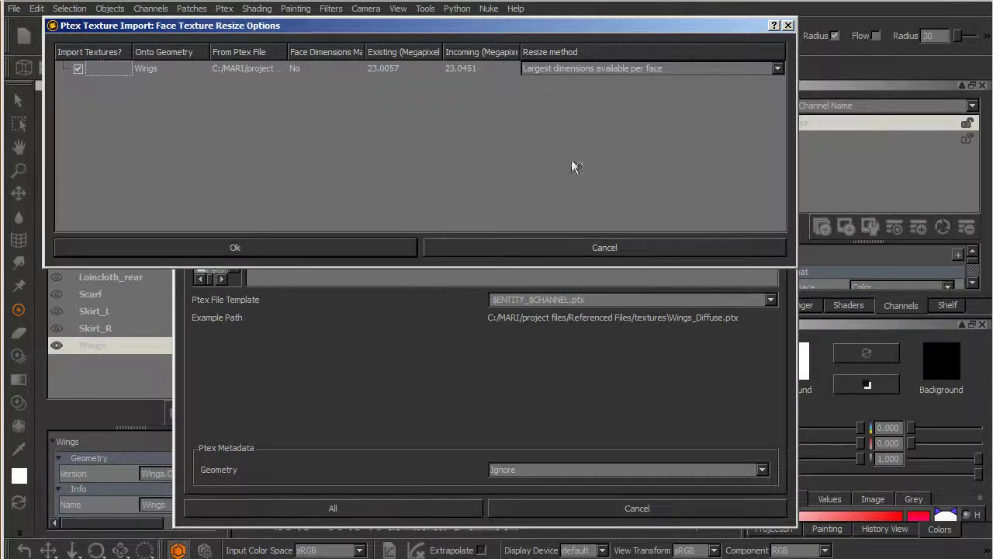
left_click_drag(589, 24, 671, 120)
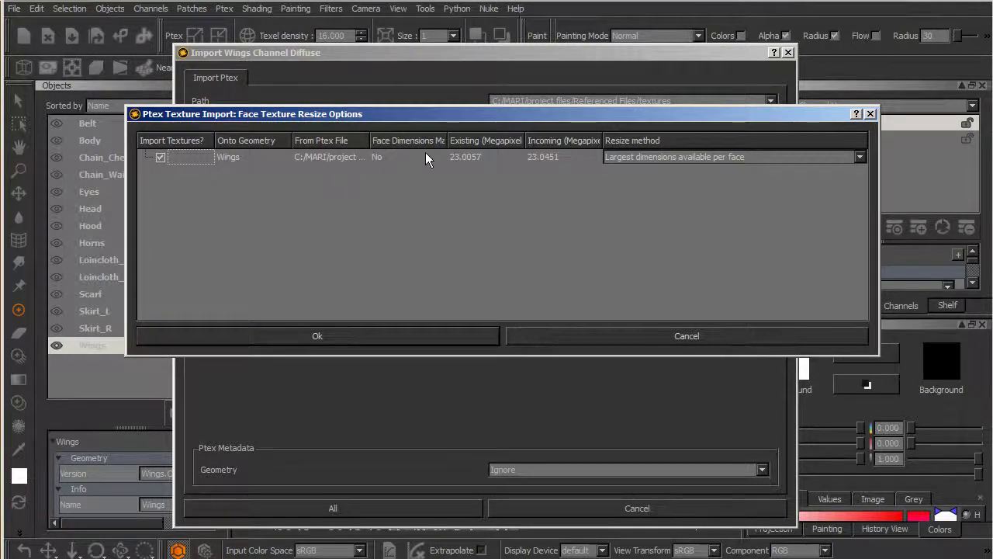
left_click_drag(446, 137, 475, 137)
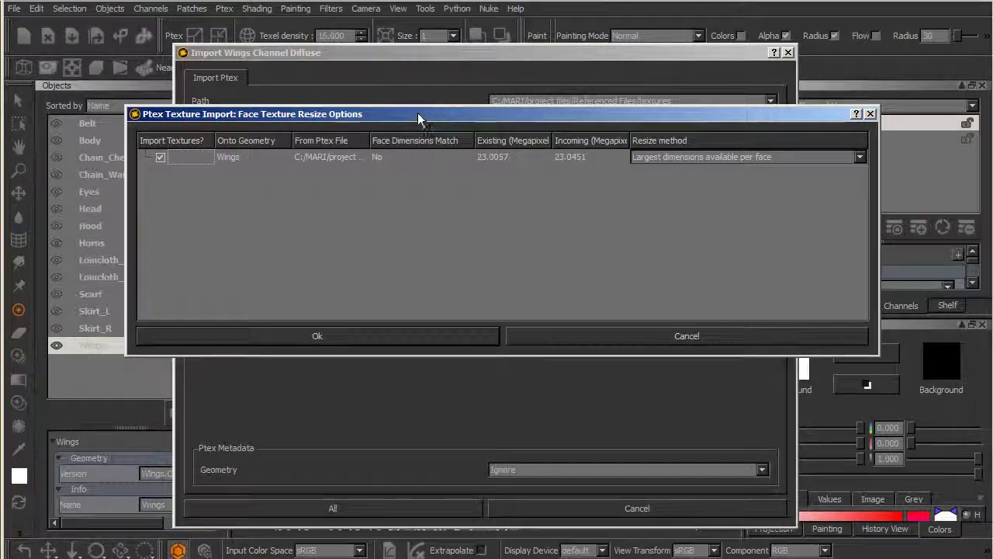
left_click_drag(416, 114, 393, 113)
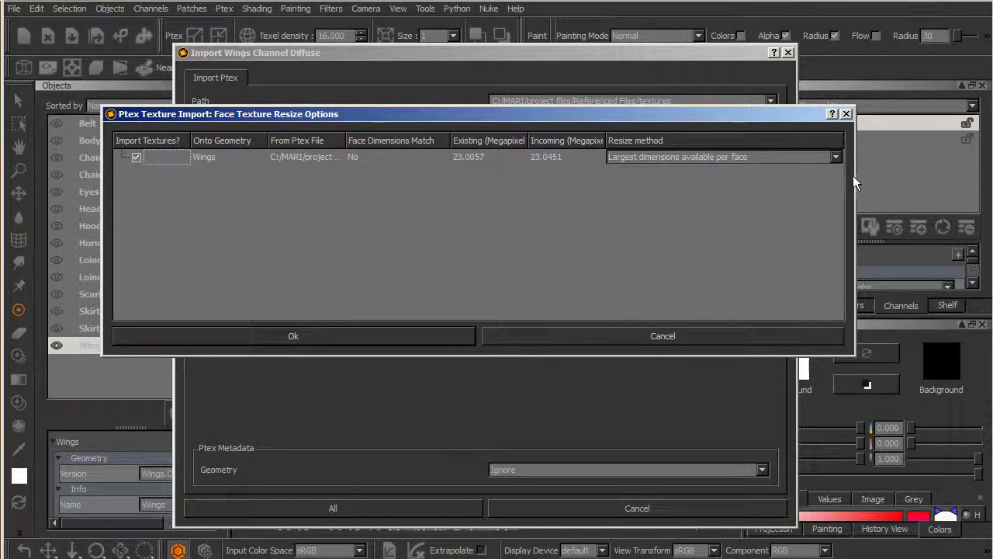
left_click_drag(854, 179, 912, 178)
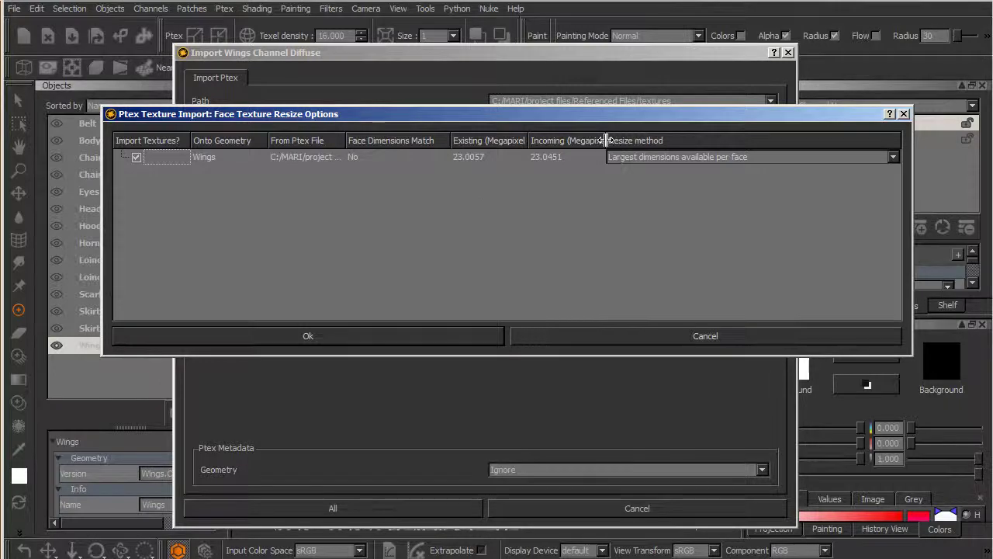
left_click_drag(607, 141, 618, 141)
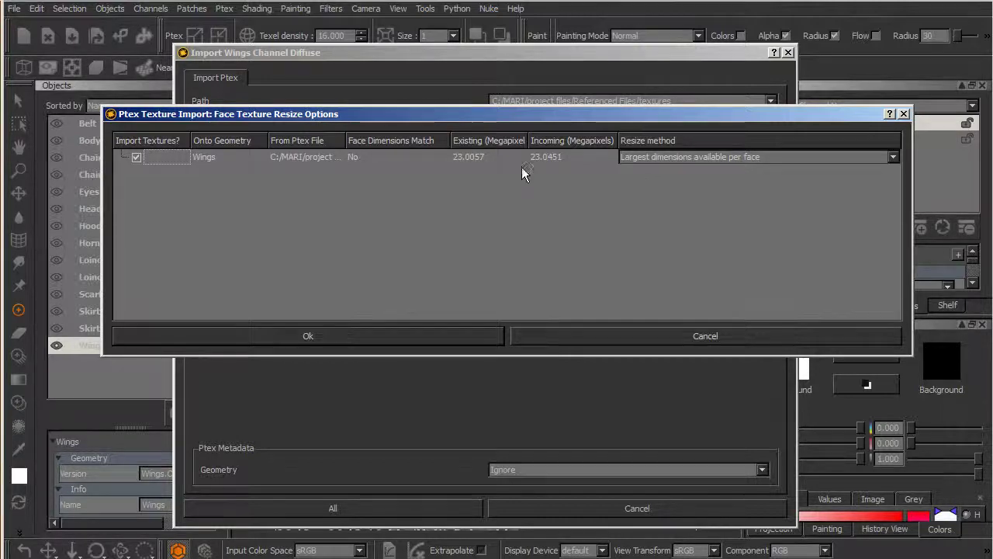
Step: Try the resize methods for Wings, including Resize incoming faces to existing dimensions, and settle on Resize existing faces to incoming dimensions
left_click(893, 158)
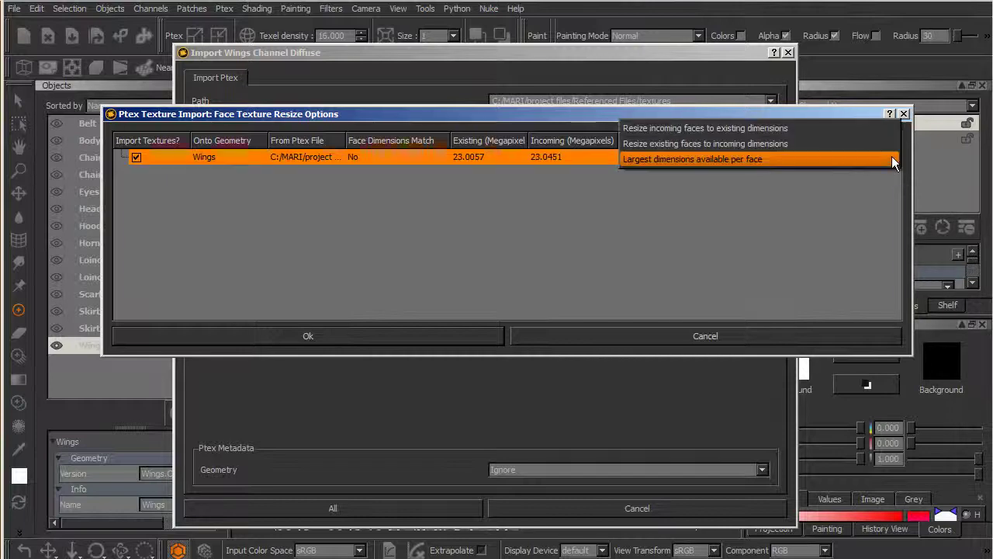
left_click(688, 144)
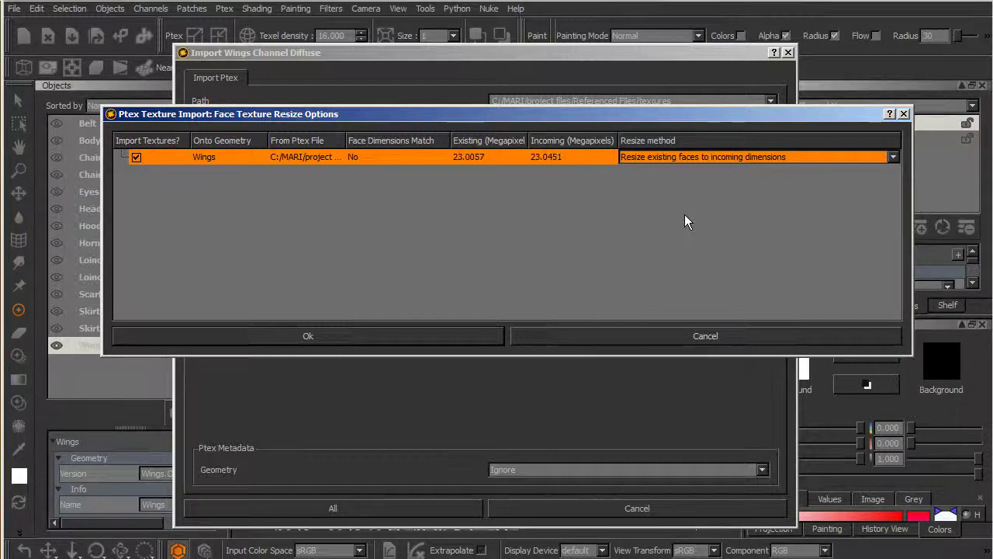
left_click(891, 157)
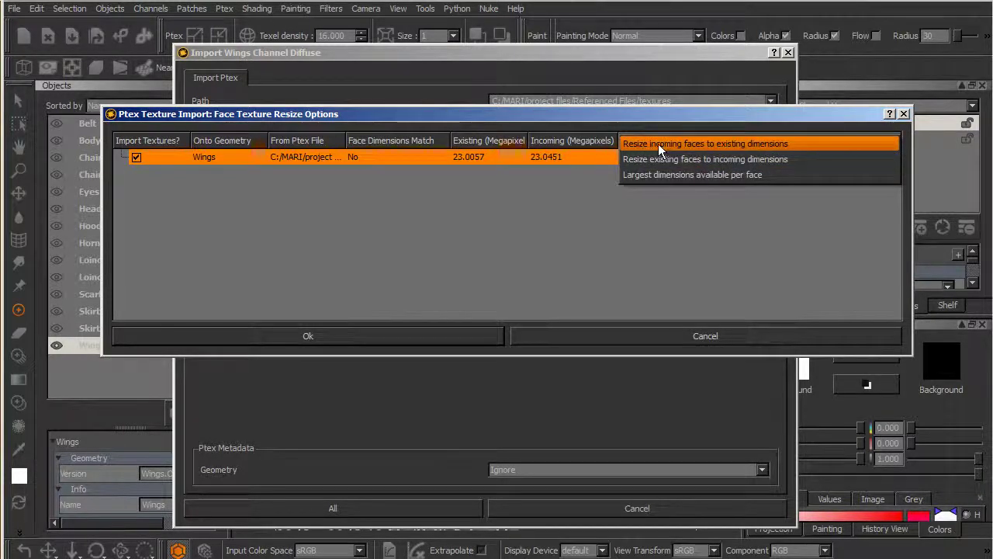
left_click(693, 145)
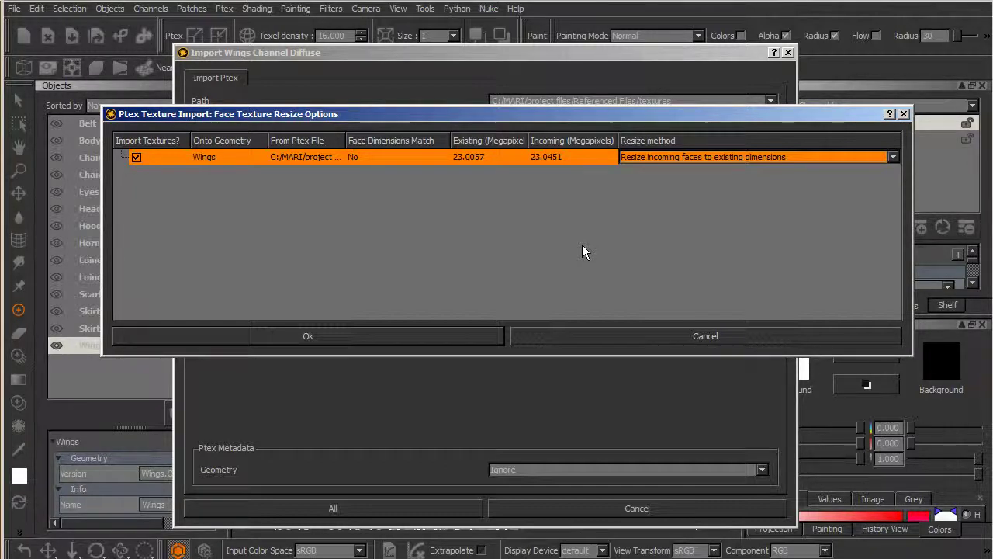
left_click(892, 156)
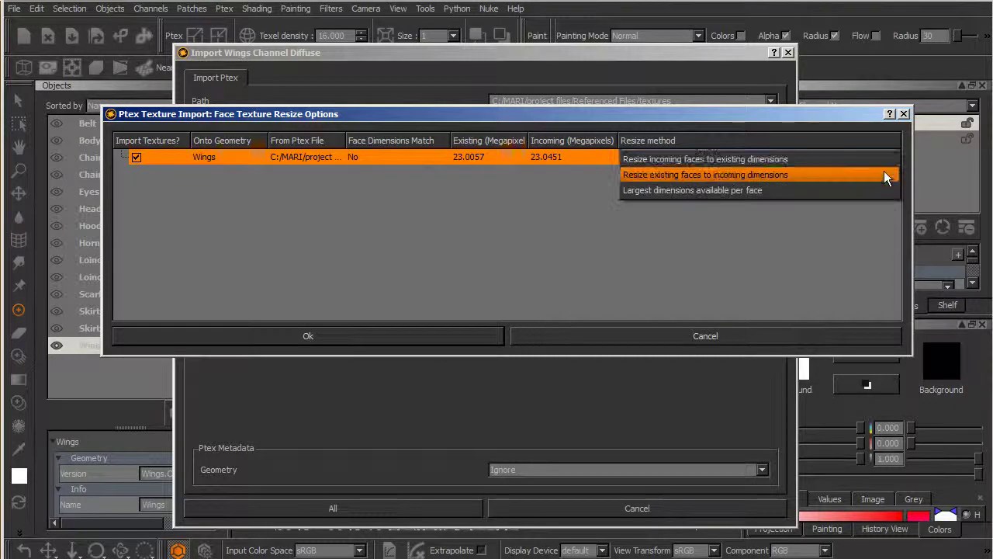
left_click(698, 174)
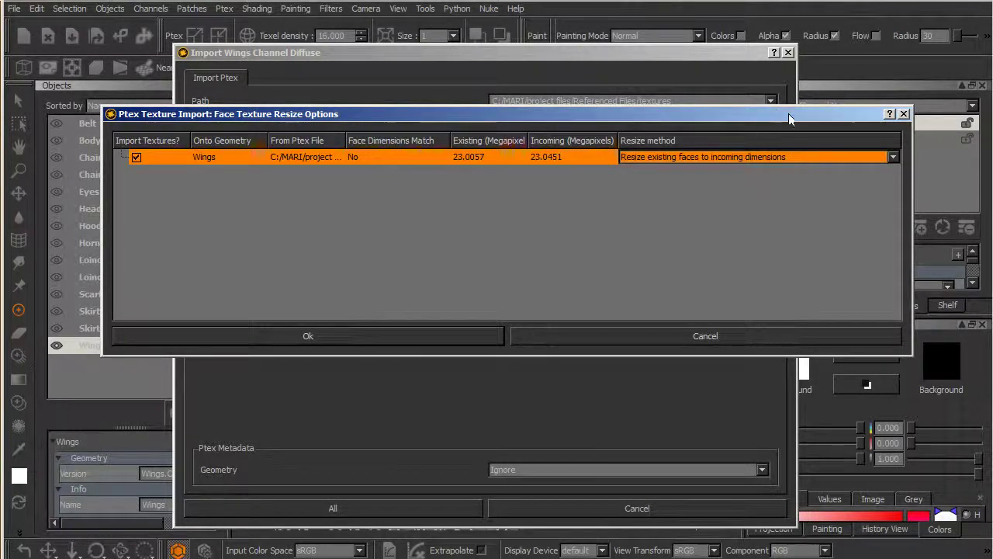
Step: Accept the Wings resize options and agree to resize the texture faces across all channels to complete the import
left_click_drag(788, 113, 796, 121)
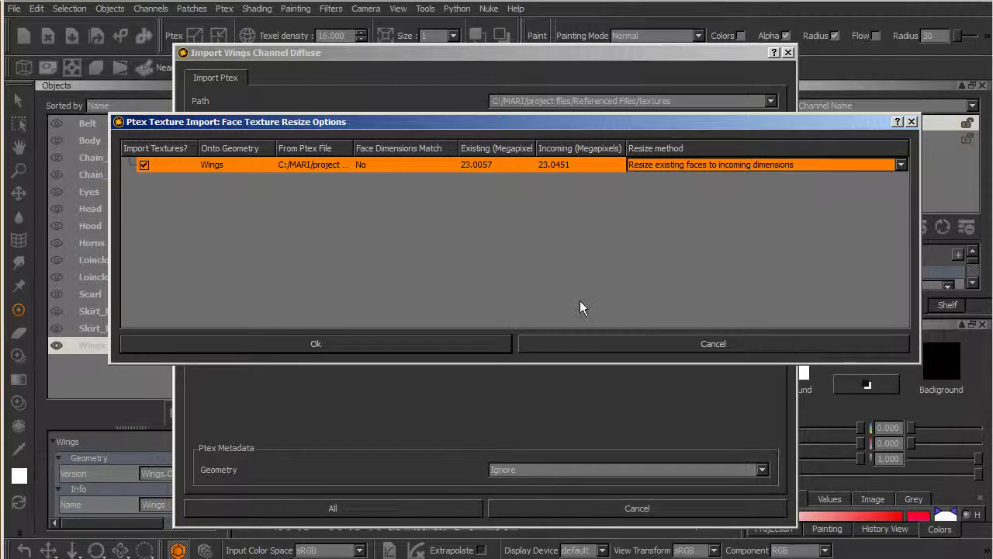
left_click(501, 344)
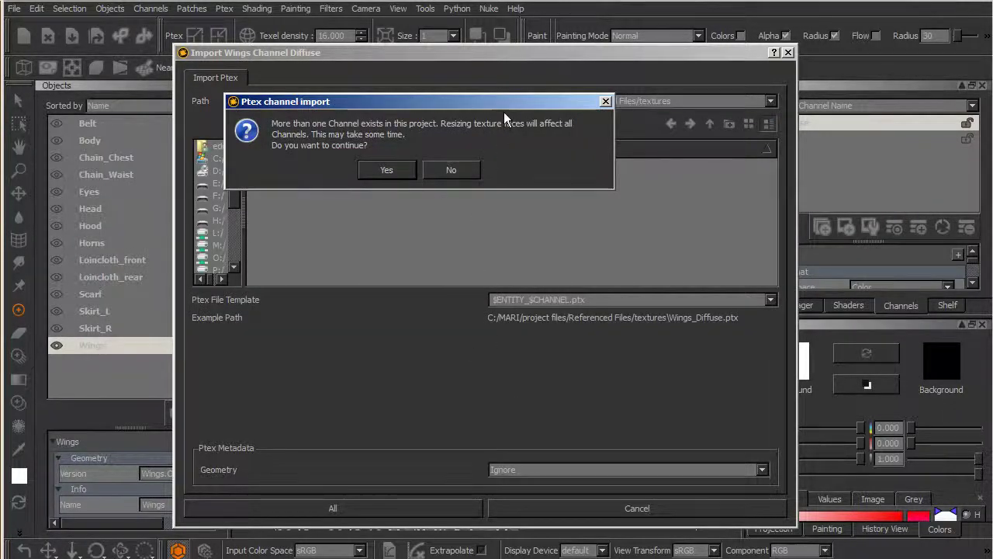
left_click_drag(507, 103, 560, 178)
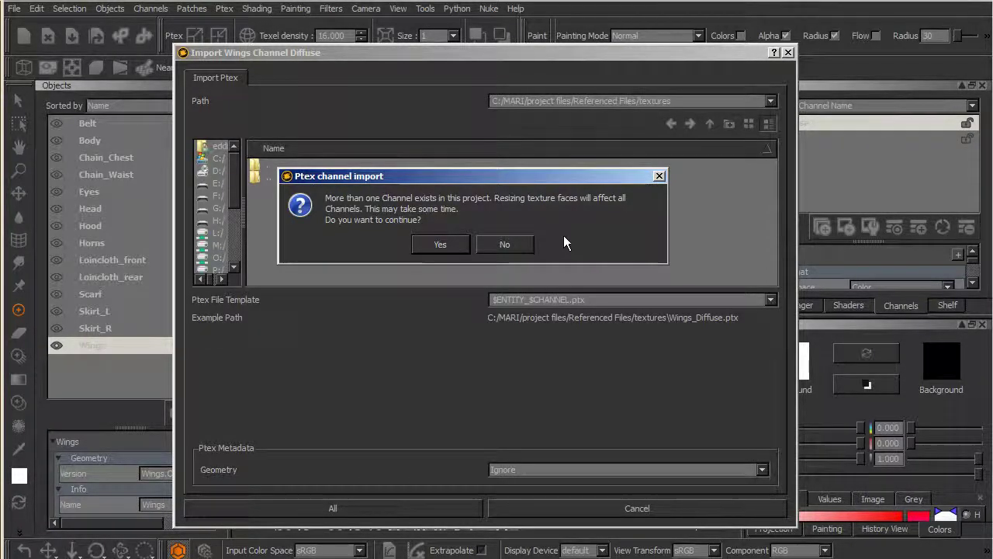
left_click_drag(559, 178, 575, 177)
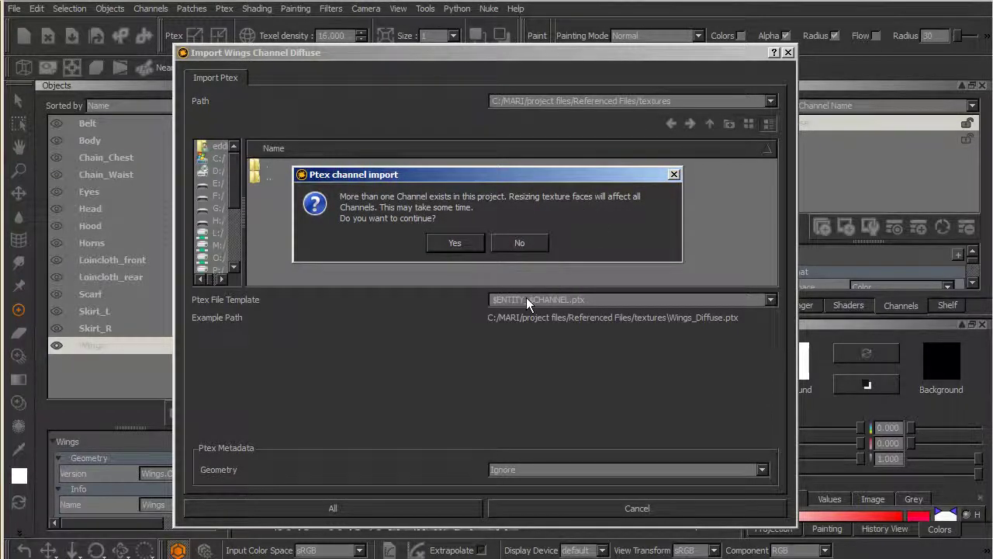
left_click(452, 243)
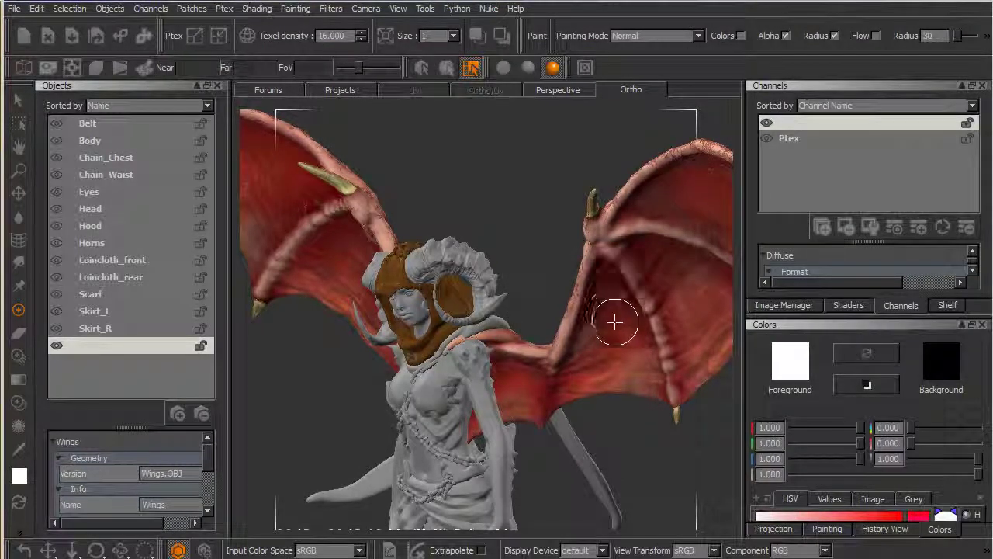
Step: Examine the imported Wings texture on the model from the back and front, and glance at the shader list
left_click_drag(612, 319, 550, 366, "alt")
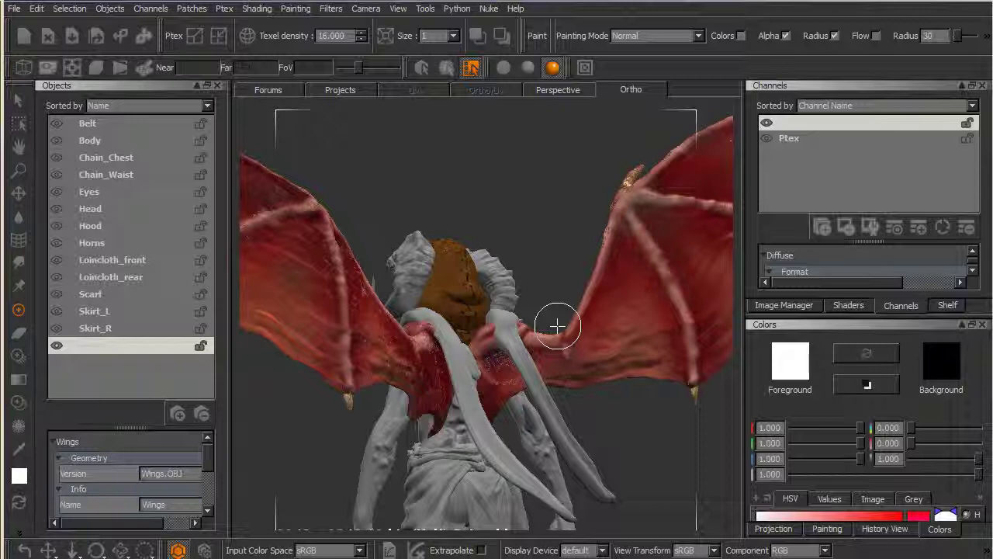
mouse_move(533, 310)
left_mouse_down("alt")
mouse_move(574, 334)
mouse_move(632, 337)
mouse_move(527, 360)
mouse_move(527, 373)
mouse_move(541, 361)
mouse_move(520, 381)
mouse_move(526, 391)
left_mouse_up("alt")
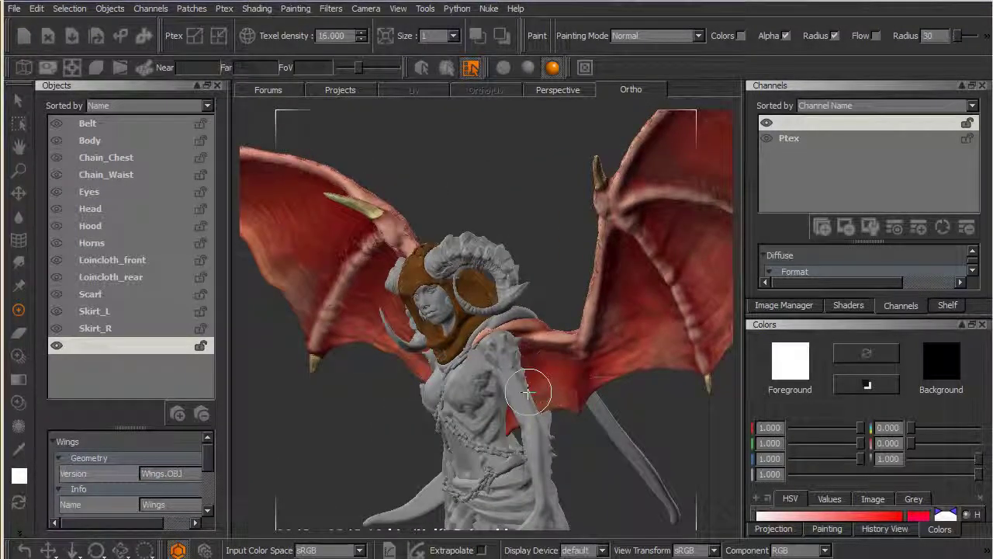
left_click(849, 305)
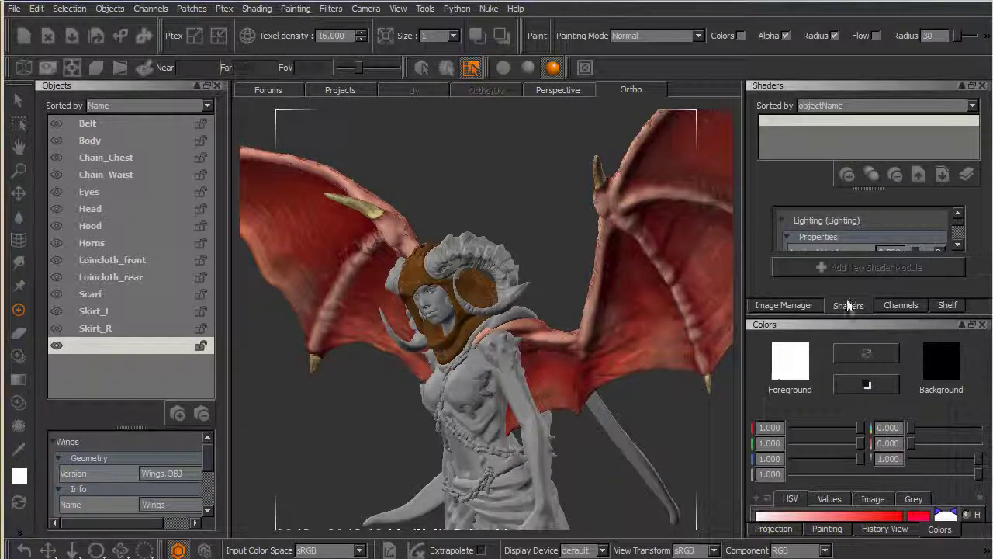
left_click(897, 306)
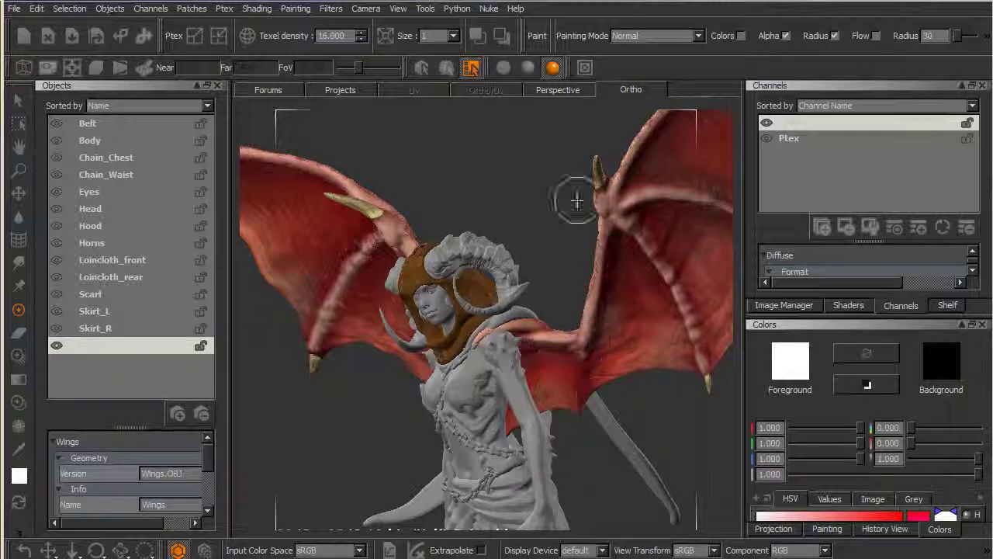
left_click_drag(601, 406, 555, 369, "alt")
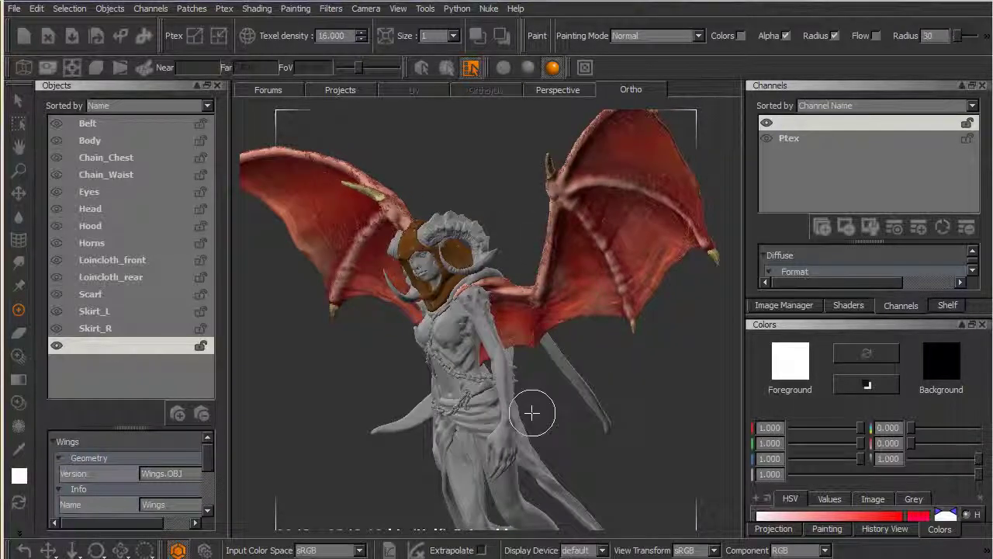